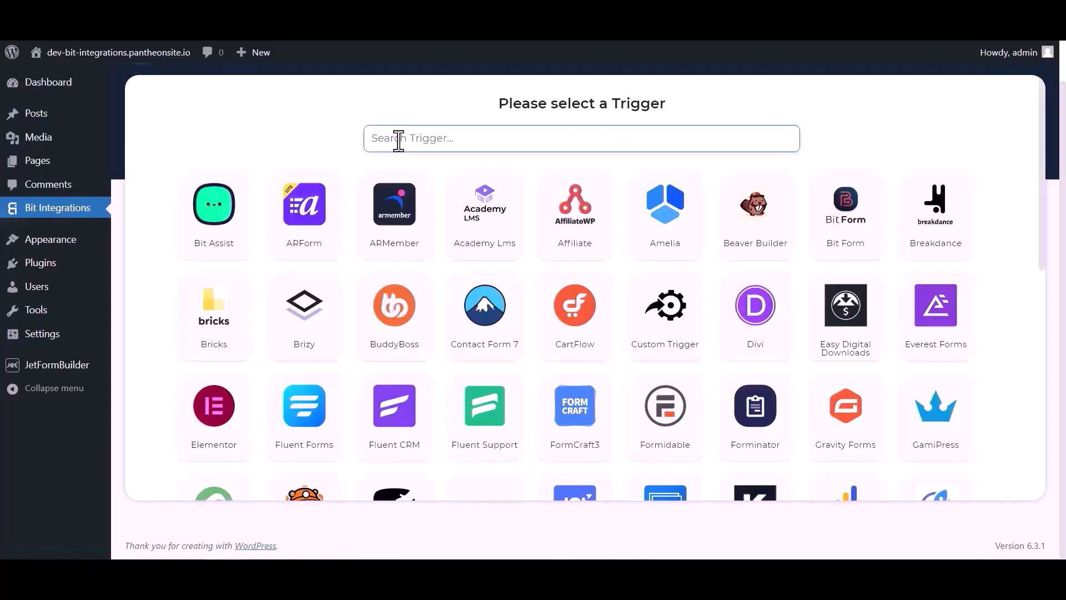
# Start an integration with the JetForm Builder trigger, copy its webhook URL, and fetch a submission.
pyautogui.click(399, 139)
pyautogui.write('jet')
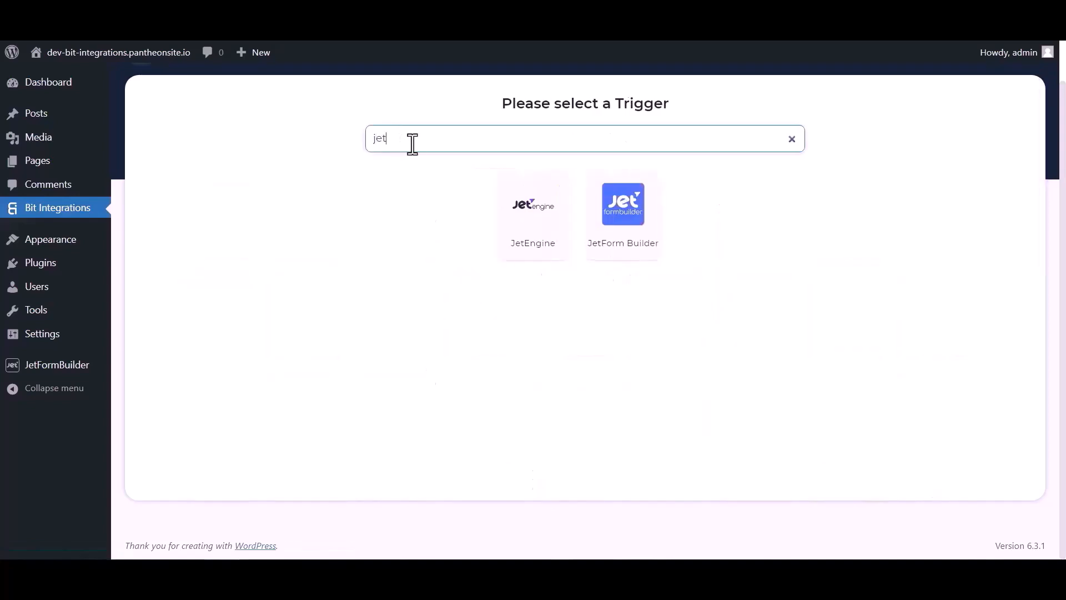
pyautogui.click(625, 238)
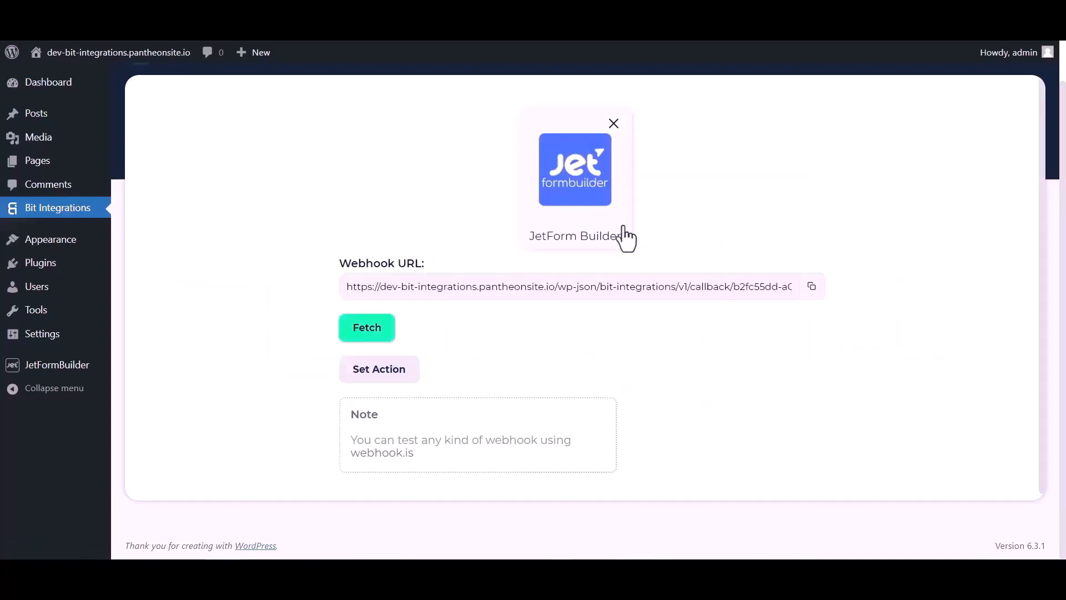
pyautogui.click(812, 286)
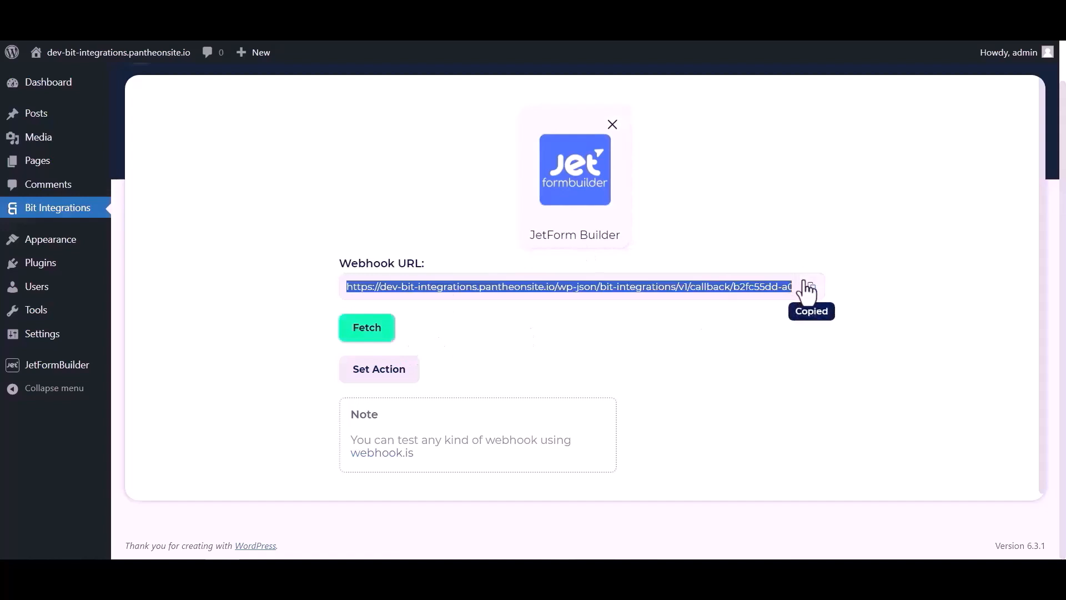
pyautogui.click(375, 333)
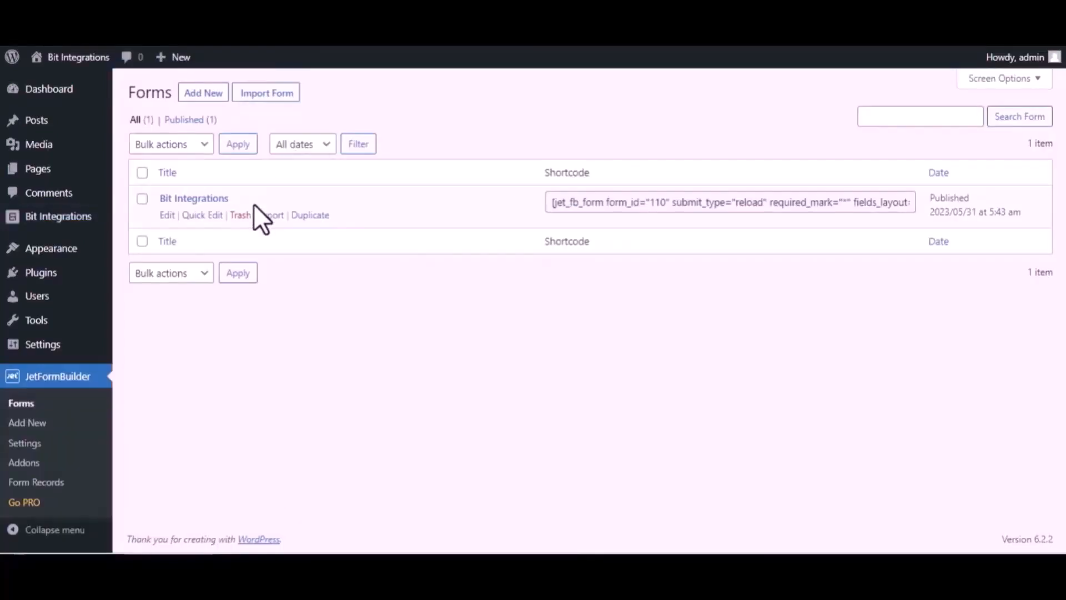
# In the Bit Integrations form's post-submit actions, change the first action to Call Webhook.
pyautogui.click(166, 215)
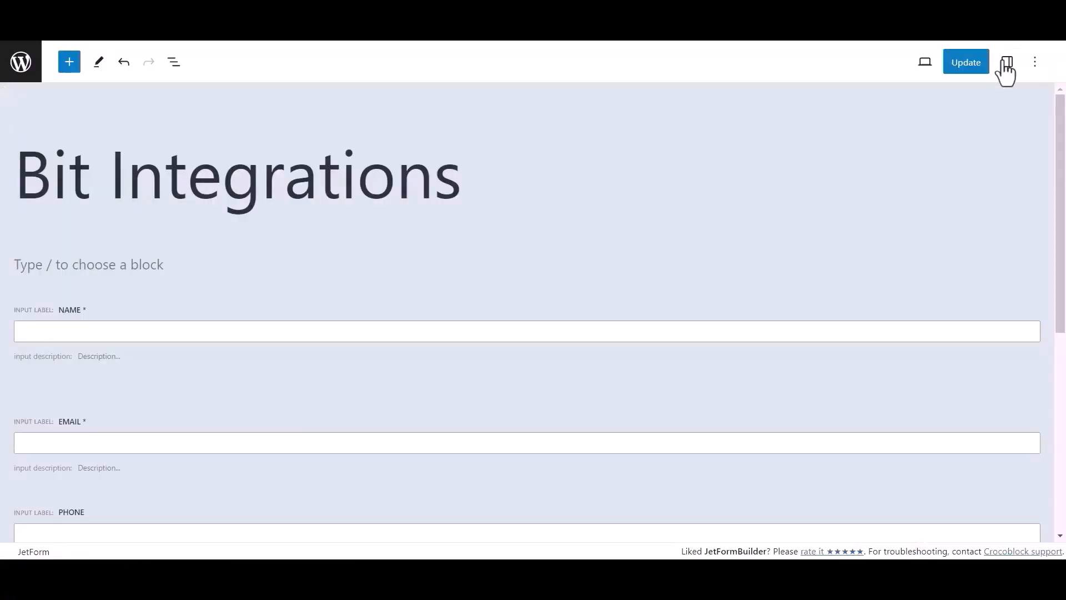
pyautogui.click(1004, 62)
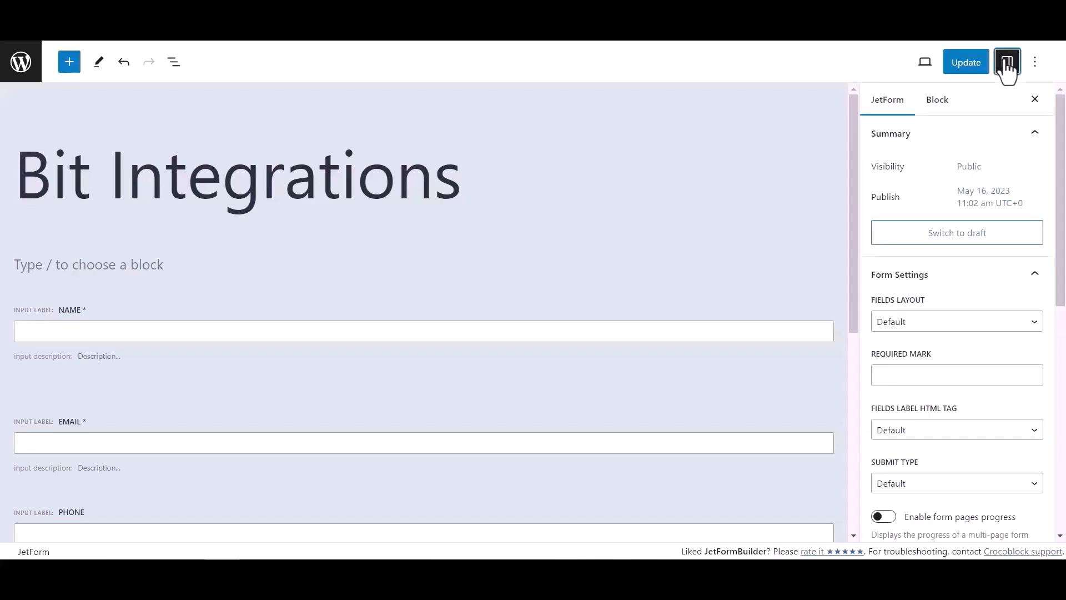
pyautogui.scroll(-5, 925, 307)
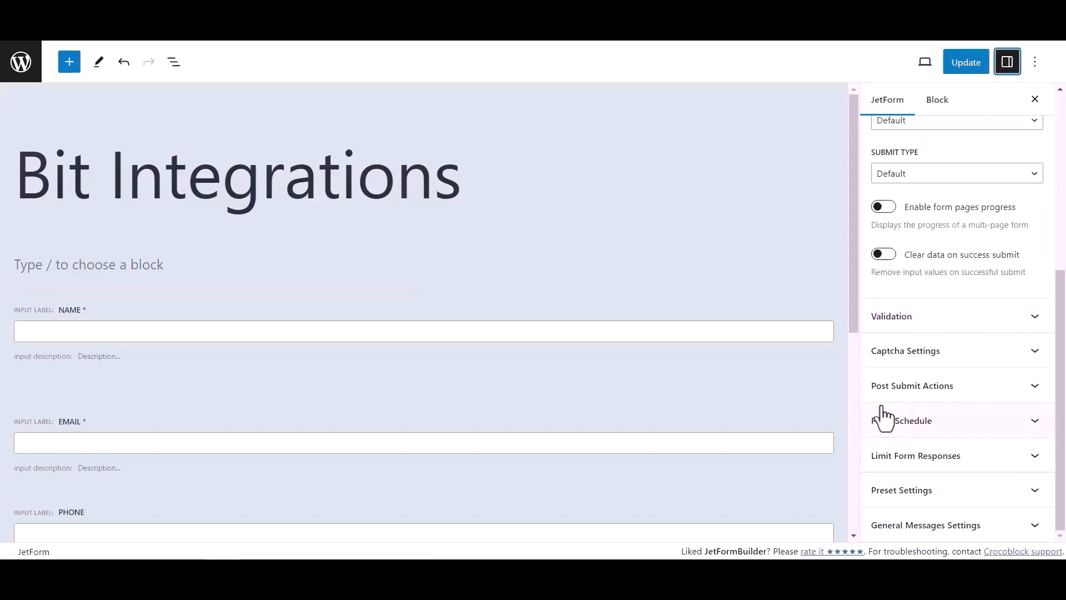
pyautogui.click(1004, 389)
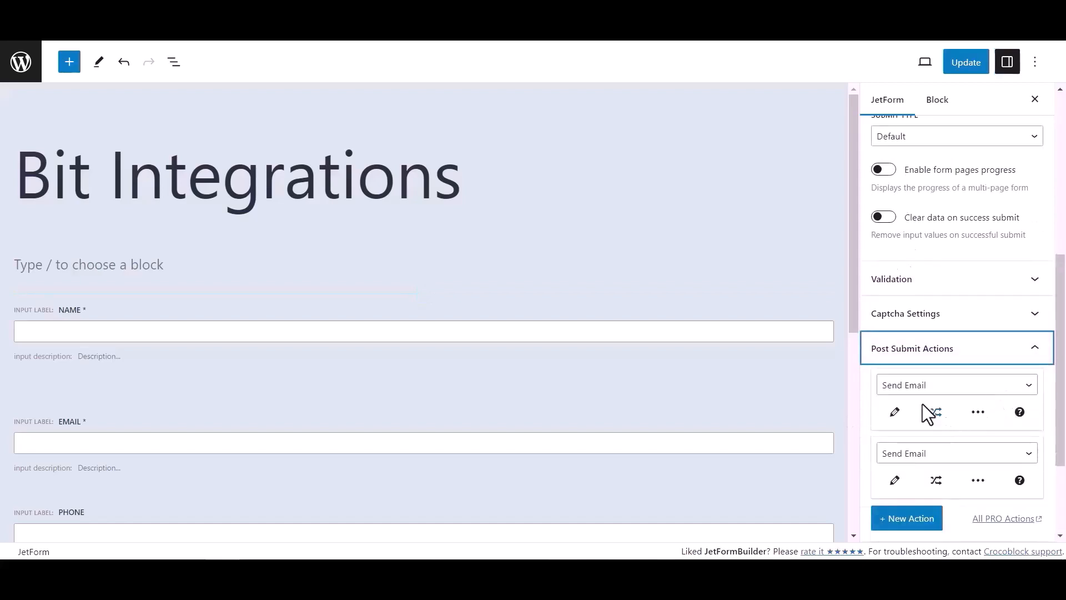
pyautogui.click(919, 389)
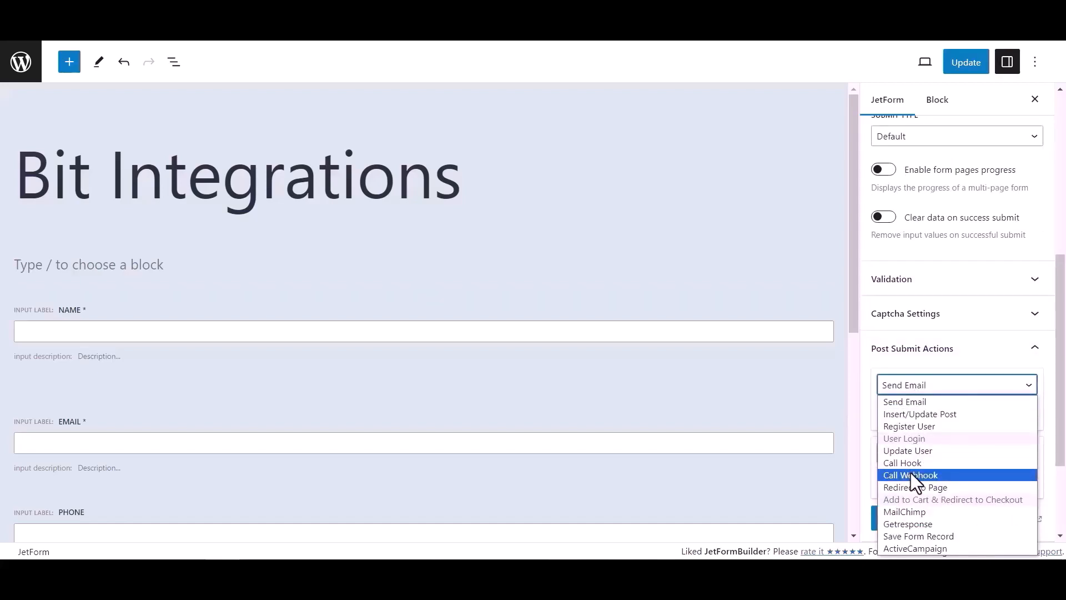
pyautogui.click(910, 475)
# Paste the copied webhook URL into the Call Webhook action and update the form.
pyautogui.click(906, 412)
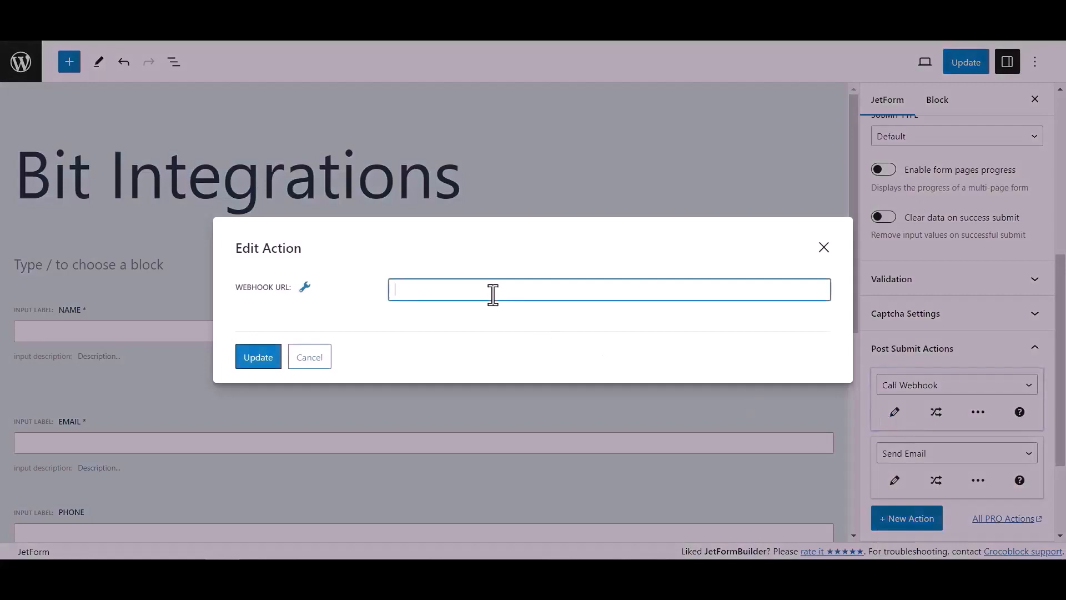
pyautogui.hotkey('ctrl', 'v')
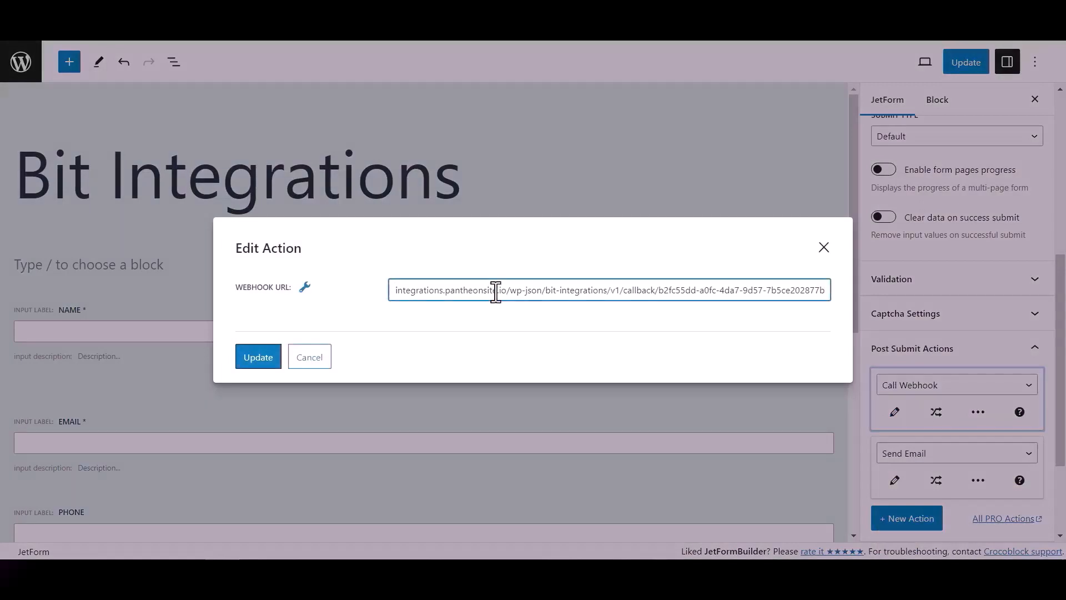
pyautogui.click(274, 360)
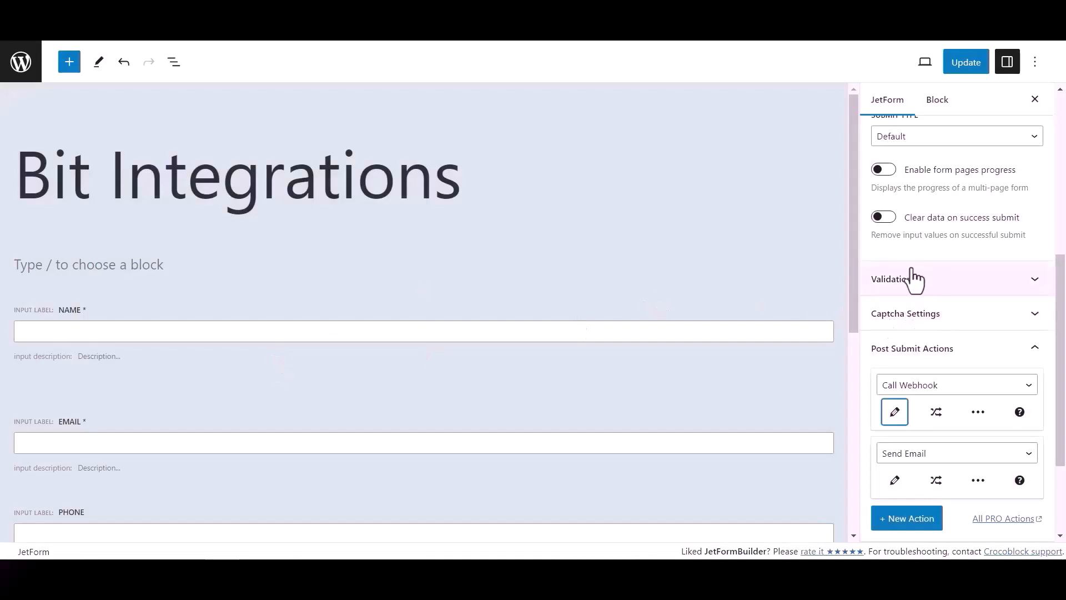
pyautogui.click(972, 64)
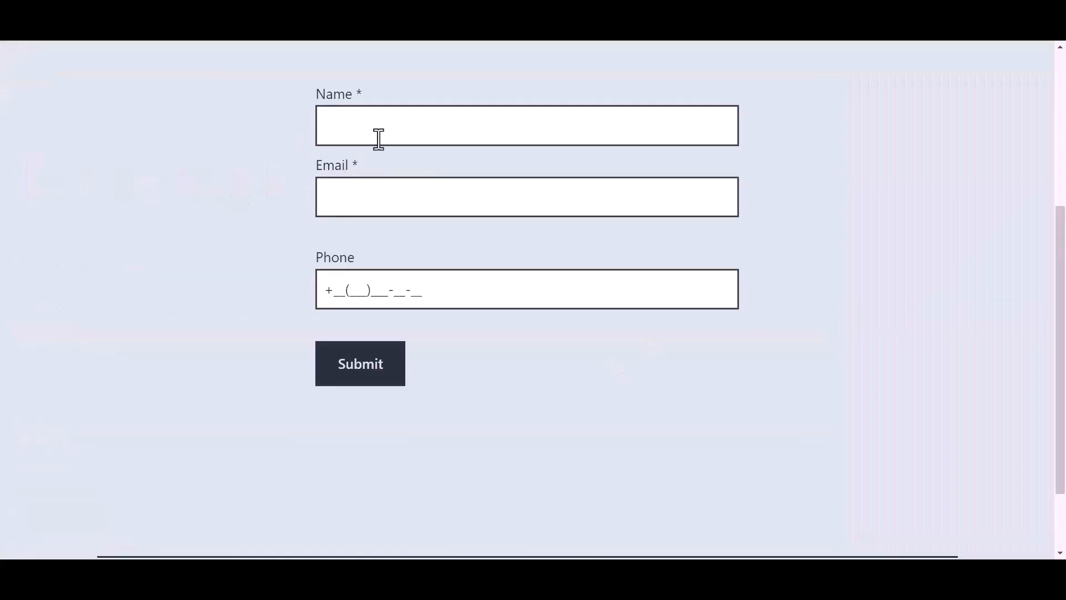
# Fill Name with 'Bit Integrations', enter an e-mail address and phone number, and submit the form.
pyautogui.click(400, 128)
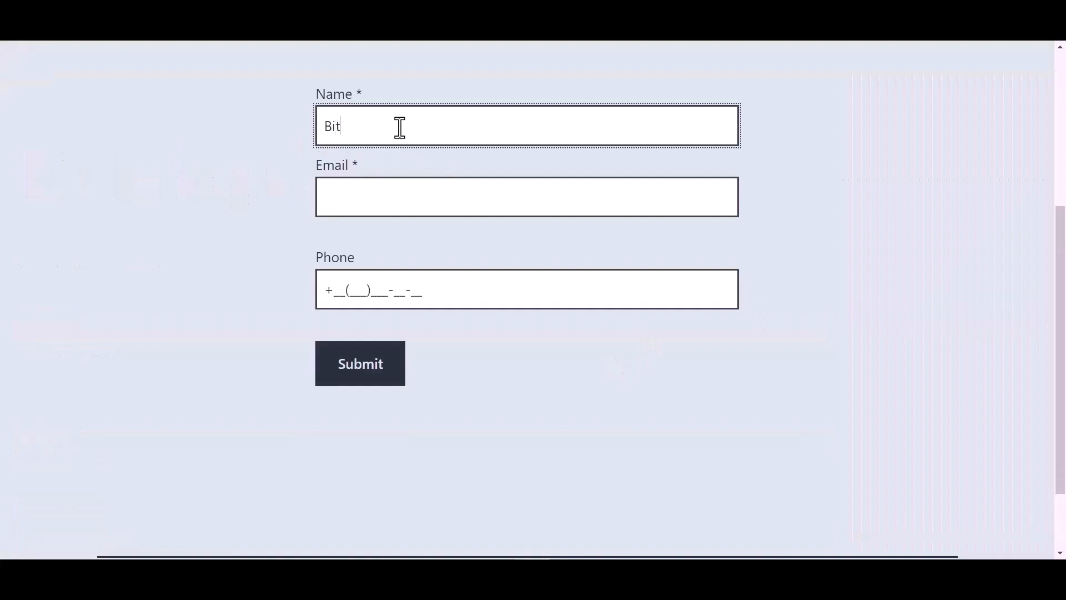
pyautogui.write('Bit Integrations')
pyautogui.press('Tab')
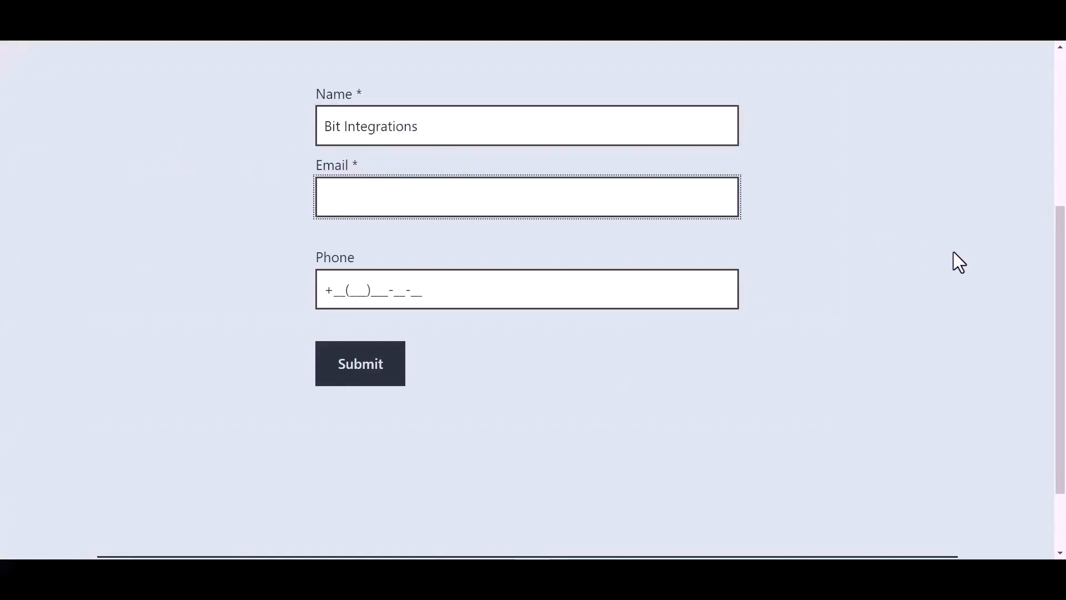
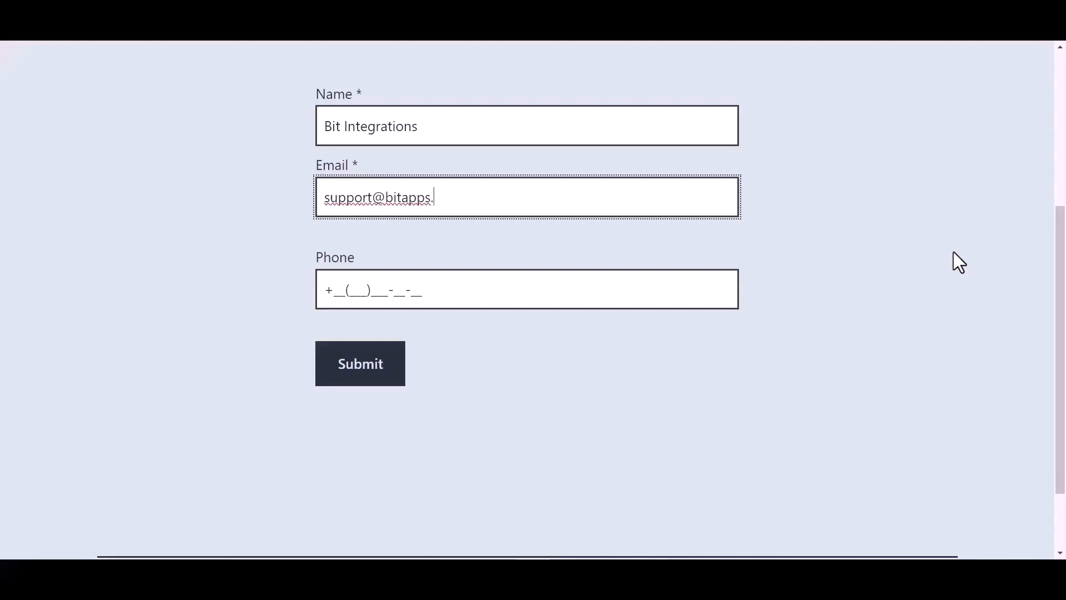
pyautogui.click(411, 289)
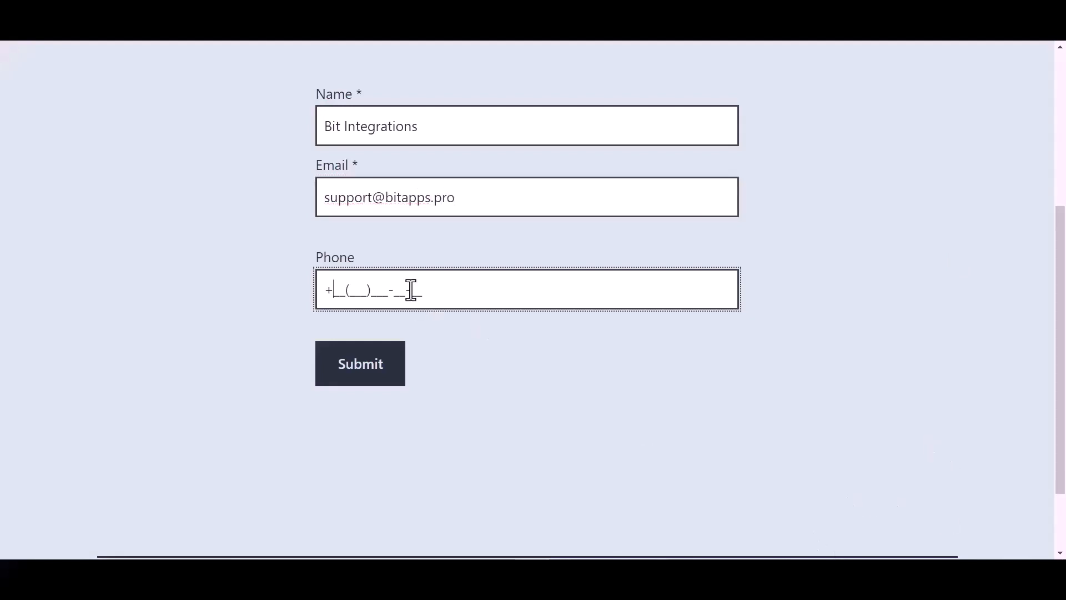
pyautogui.write('44(455)566-6_-__')
pyautogui.click(370, 376)
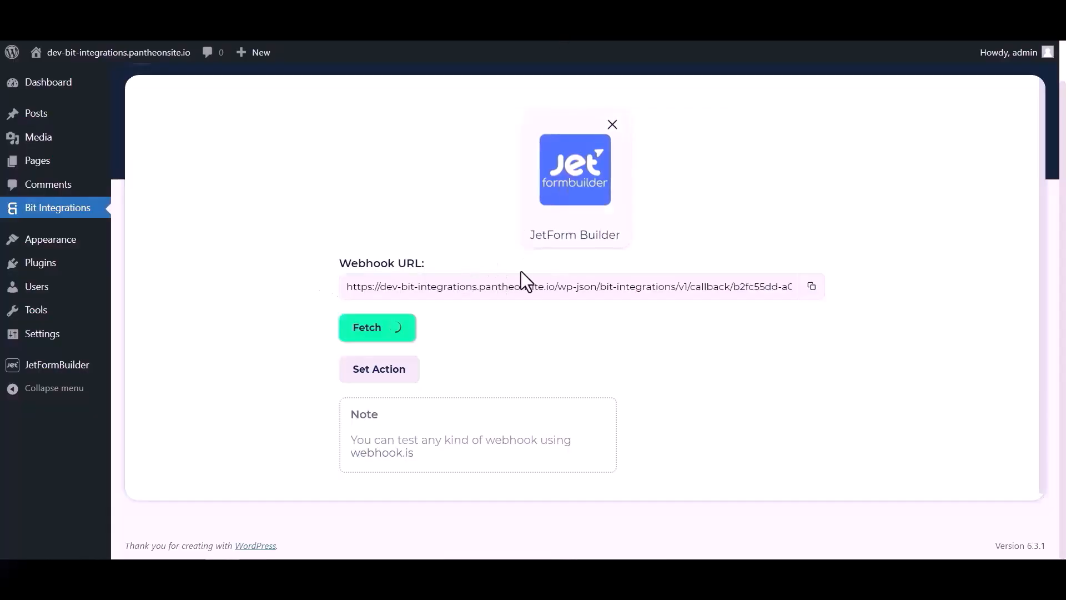
# Review the fetched submission fields and choose Notion as the action.
pyautogui.scroll(-3, 551, 337)
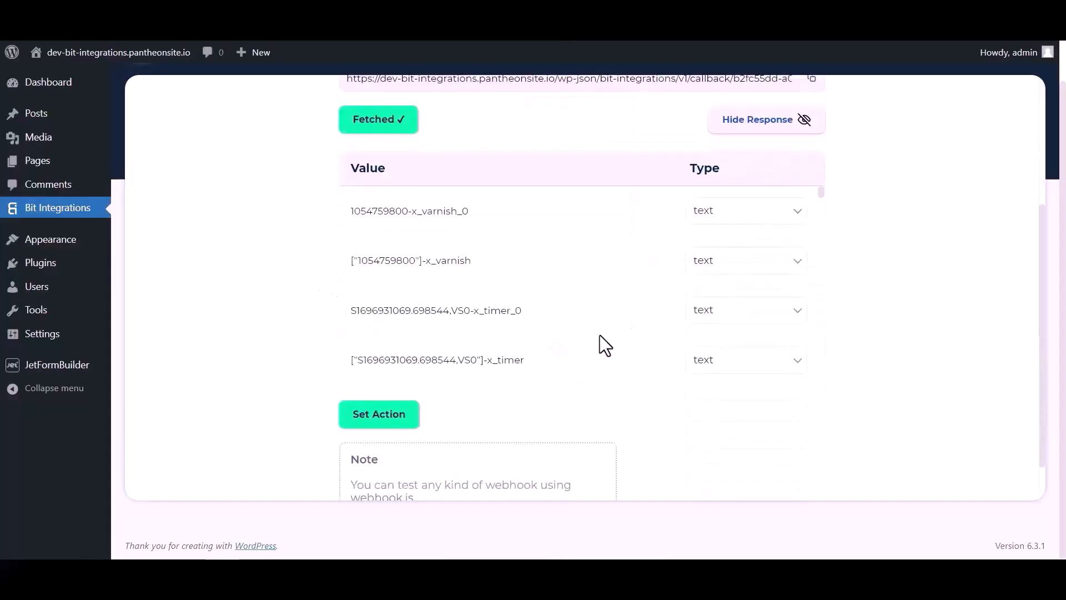
pyautogui.scroll(-6, 579, 227)
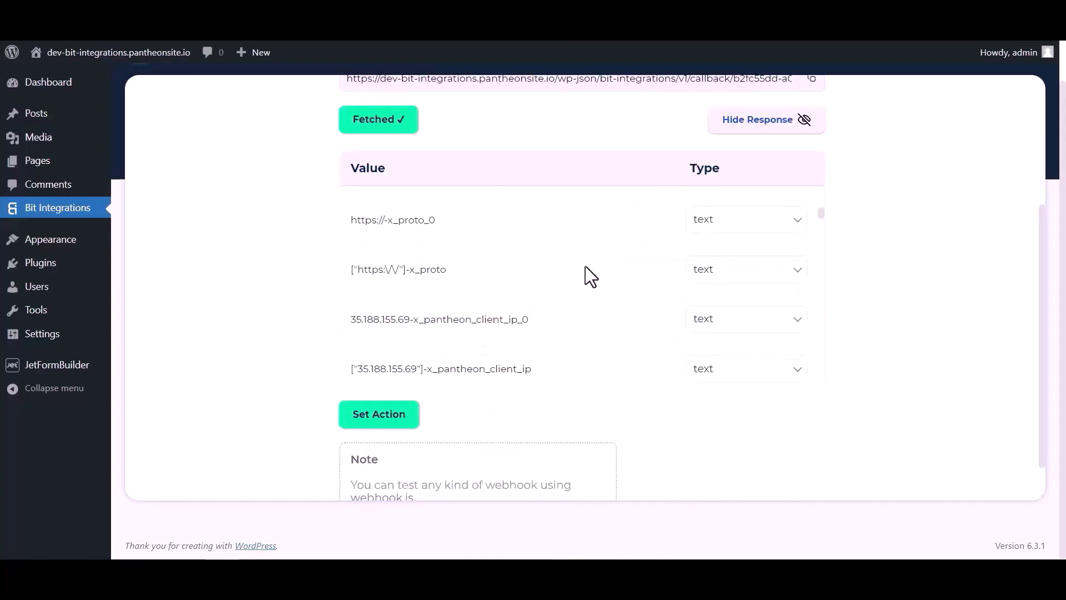
pyautogui.scroll(-8, 586, 265)
pyautogui.scroll(3, 632, 266)
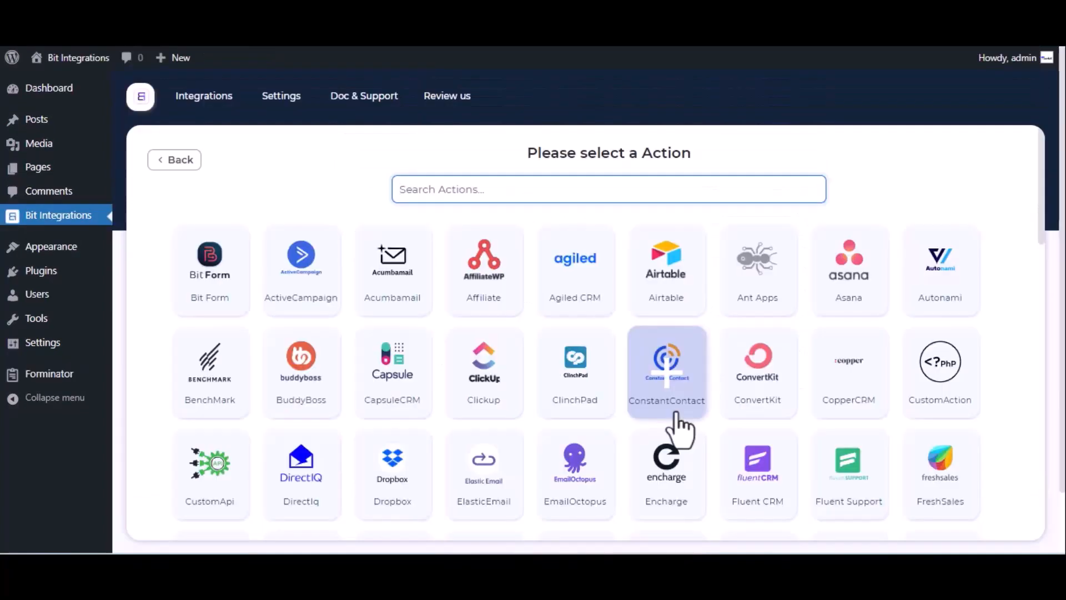
pyautogui.write('notion')
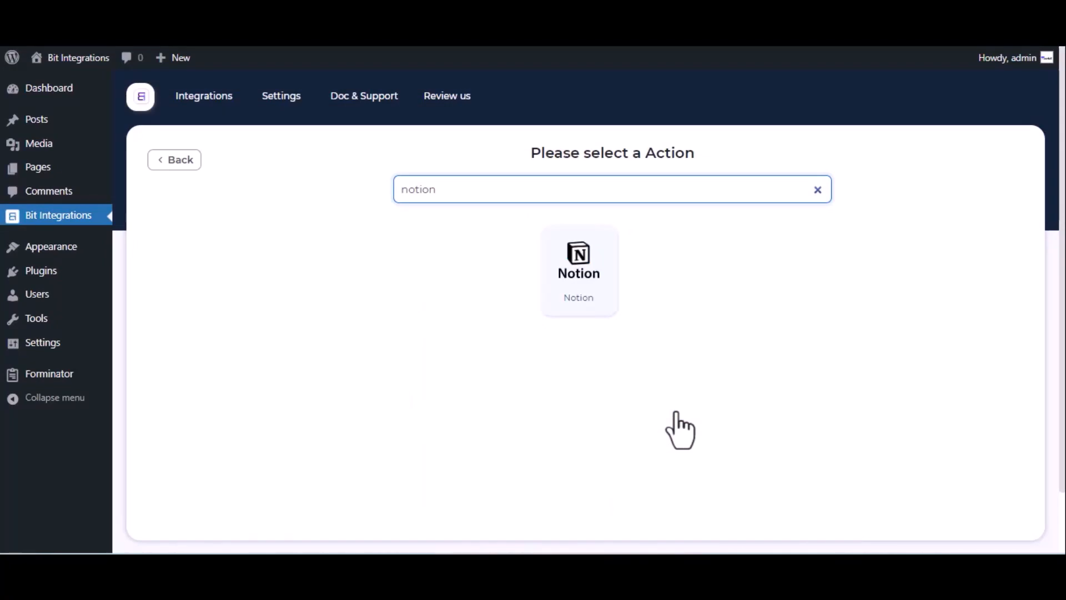
pyautogui.click(586, 258)
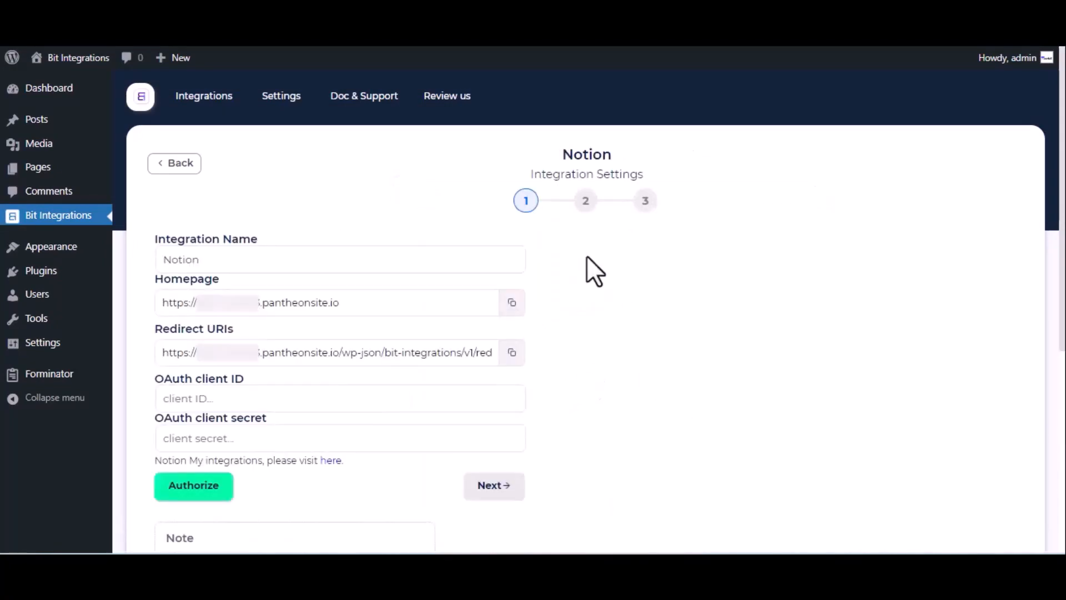
# Open Notion's My integrations page from the link under the OAuth client secret field.
pyautogui.click(219, 259)
pyautogui.click(177, 399)
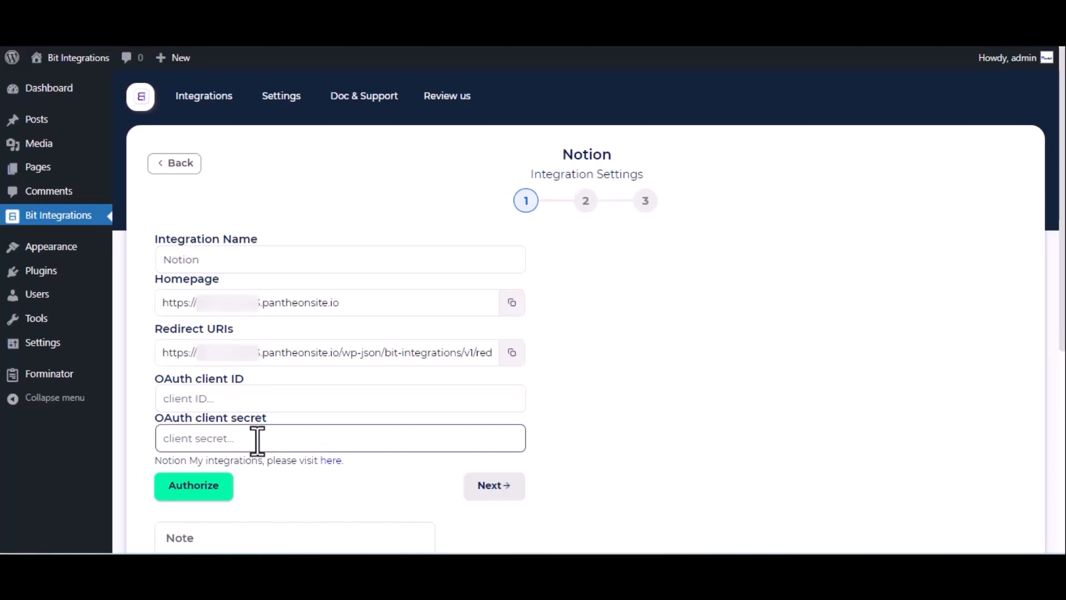
pyautogui.click(328, 462)
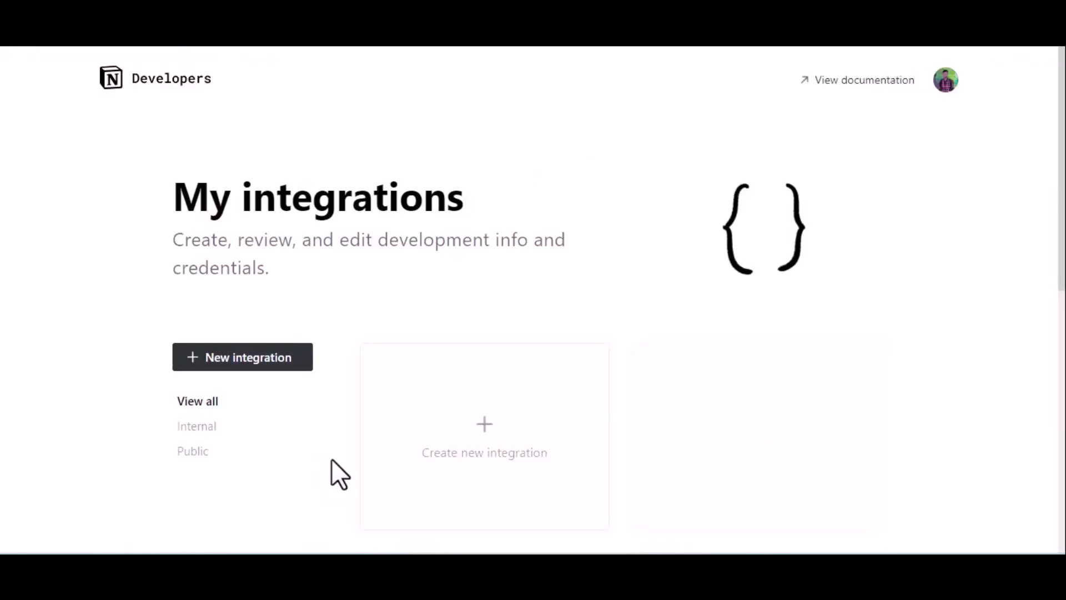
# Create a new Notion integration named 'For Bit Integrations'.
pyautogui.click(469, 436)
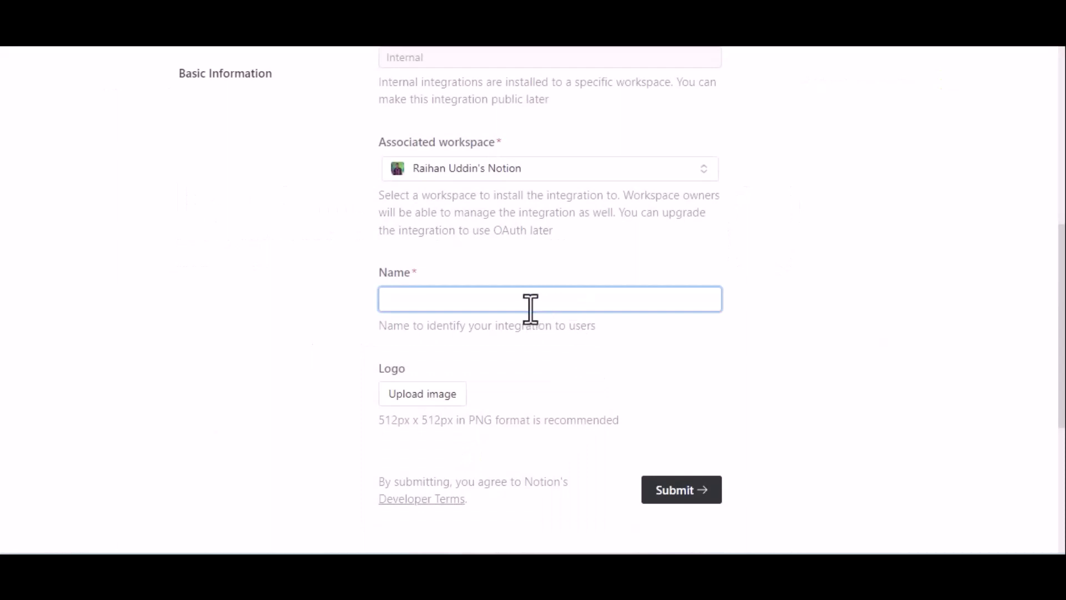
pyautogui.write('For Bit Integrati')
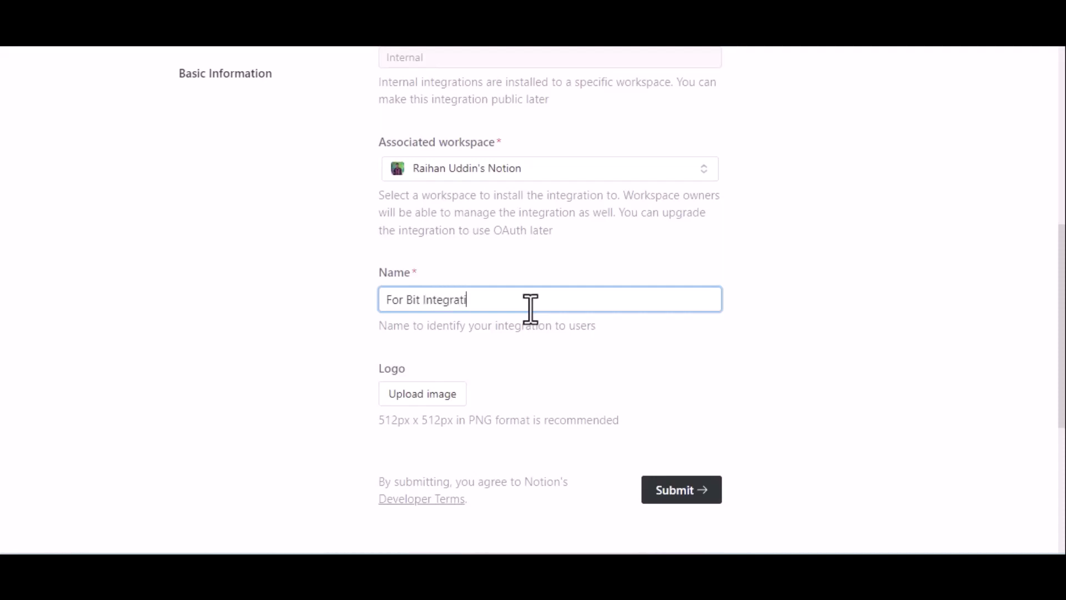
pyautogui.write('ons')
pyautogui.scroll(-2, 530, 308)
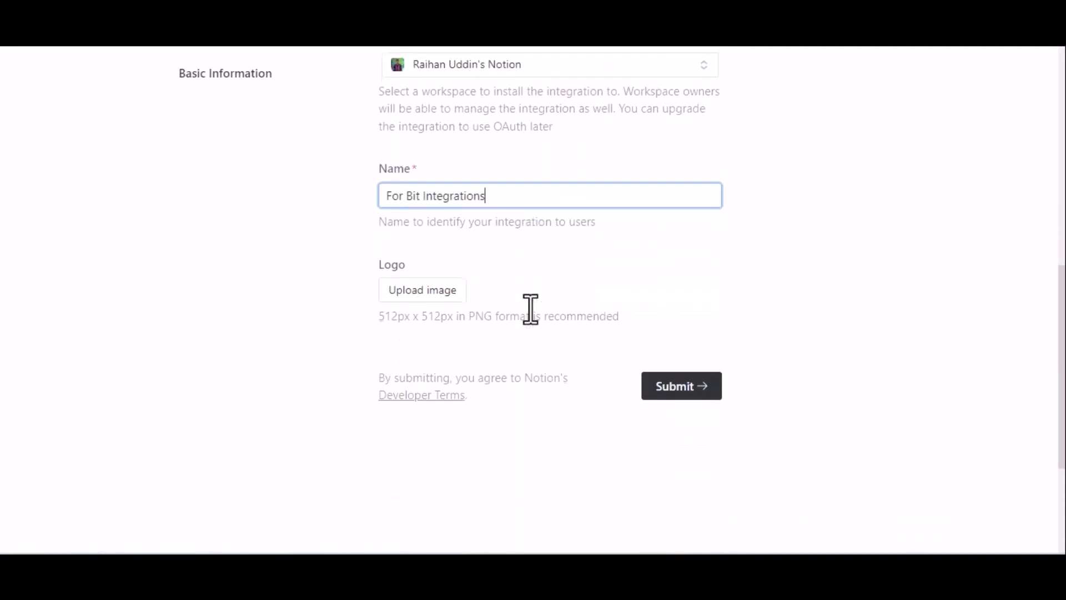
pyautogui.click(684, 383)
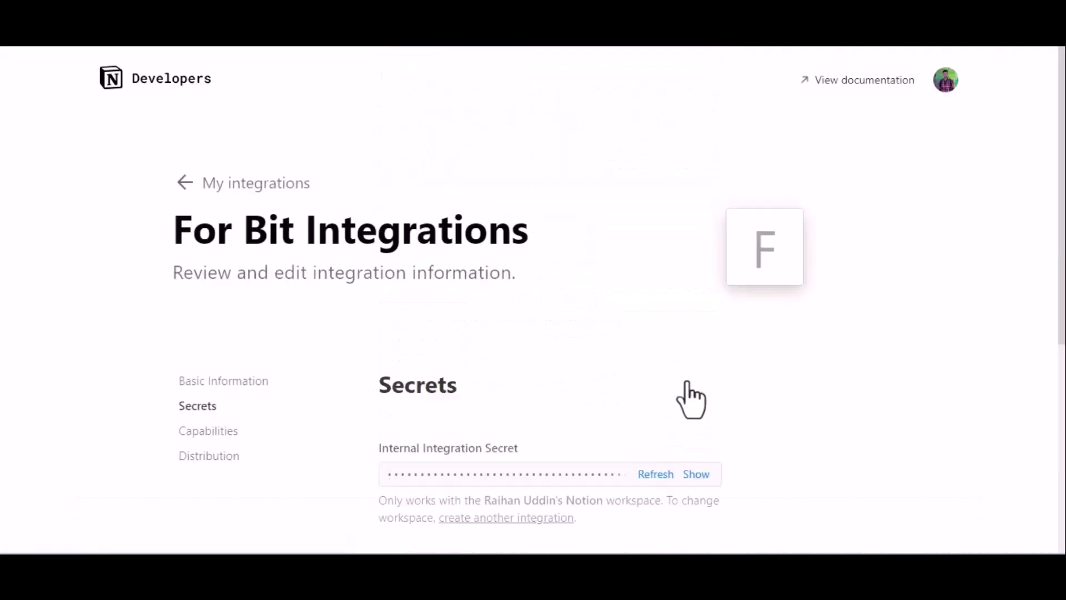
# Make the integration public and enter company name 'Bit Appd' and the bitapps.pro website.
pyautogui.click(207, 459)
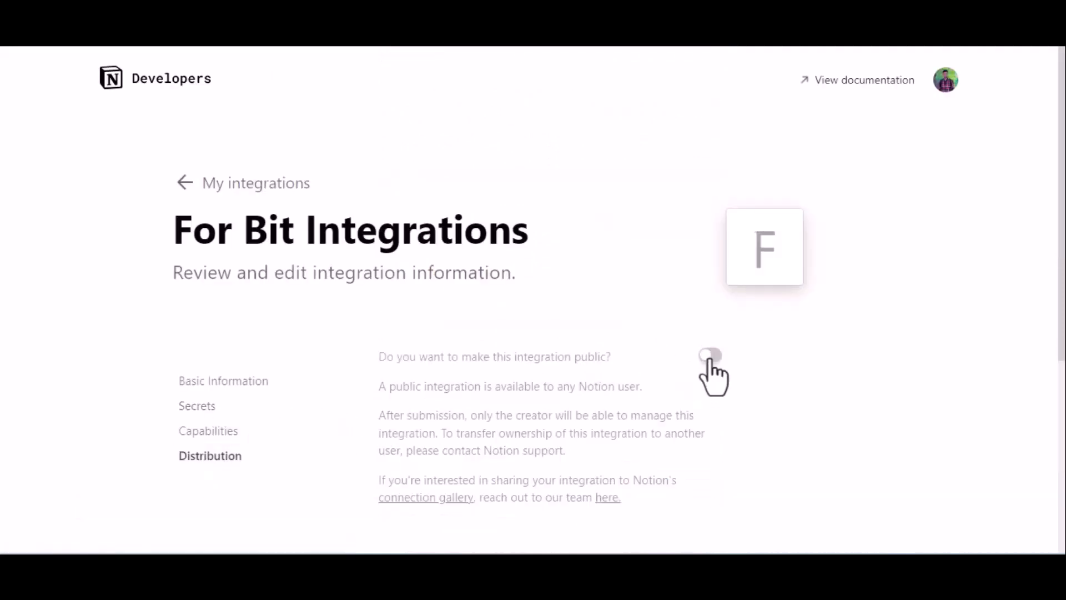
pyautogui.click(710, 354)
pyautogui.scroll(-6, 717, 370)
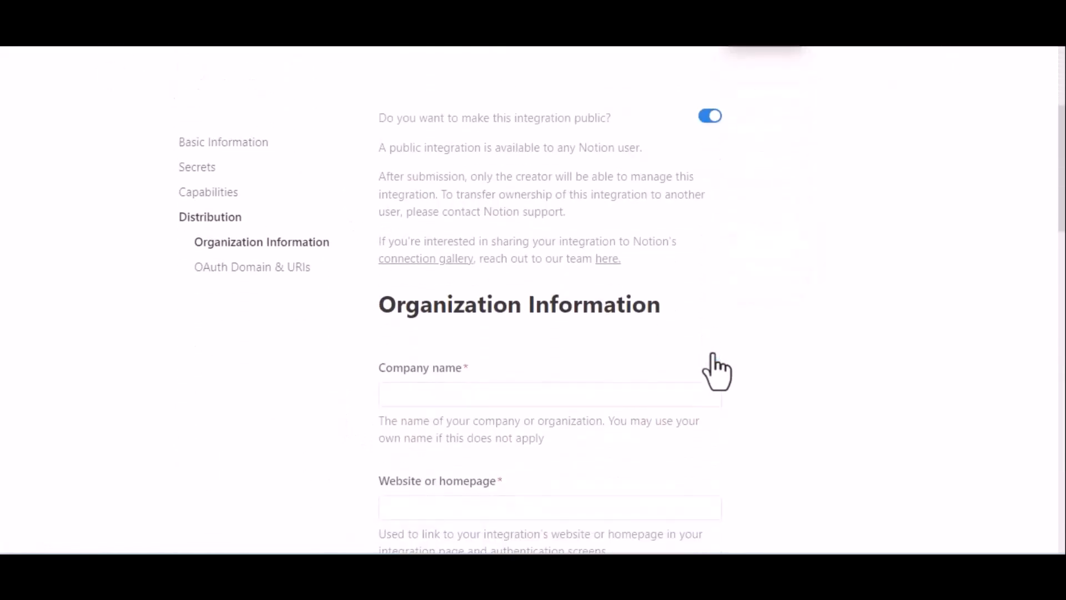
pyautogui.scroll(-2, 717, 369)
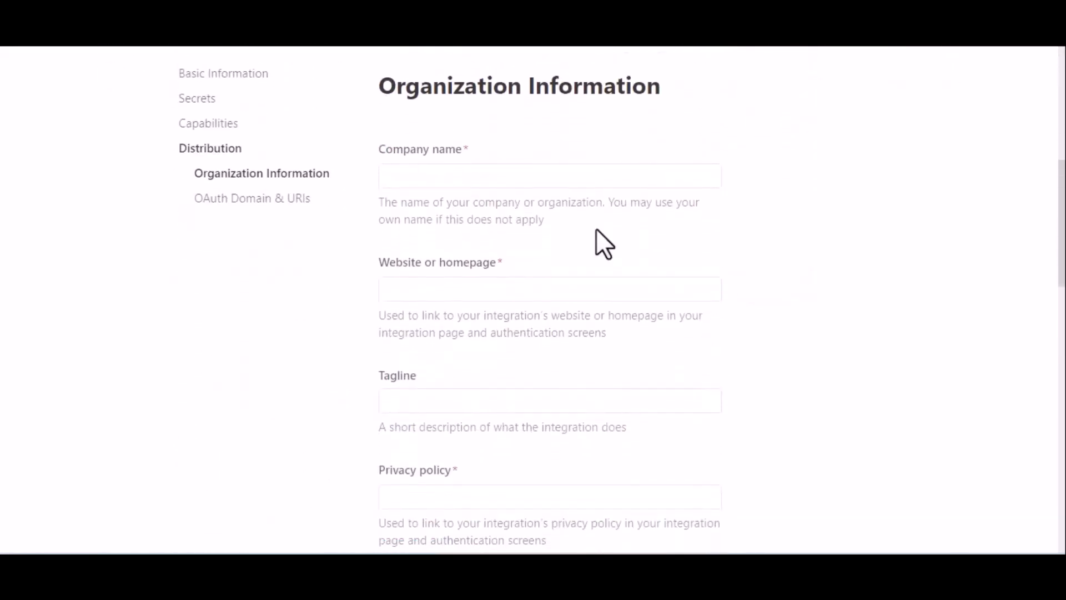
pyautogui.click(495, 171)
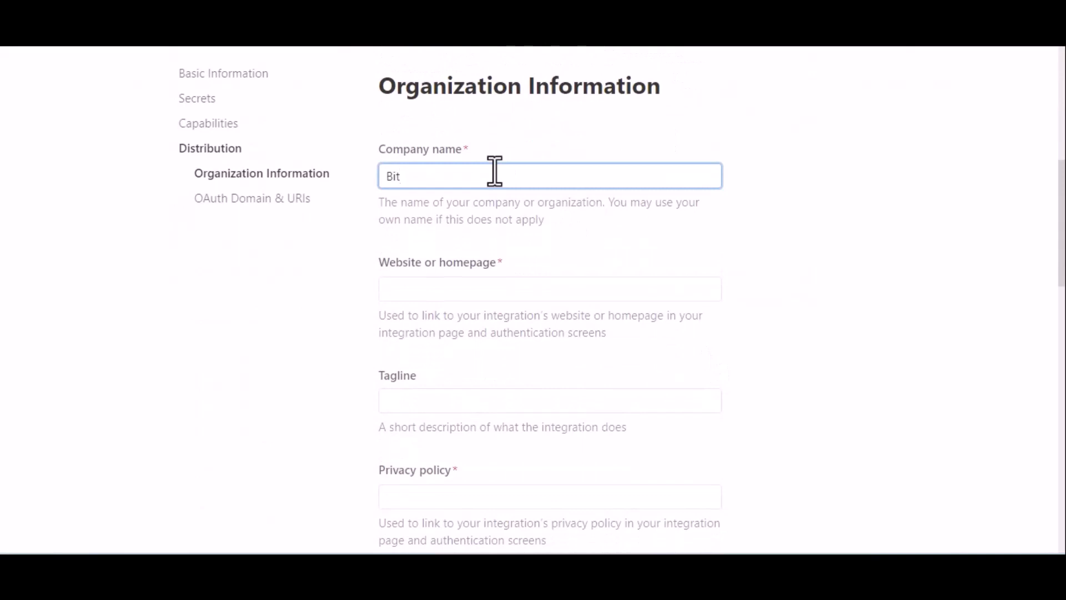
pyautogui.write('Bit Appd')
pyautogui.click(446, 287)
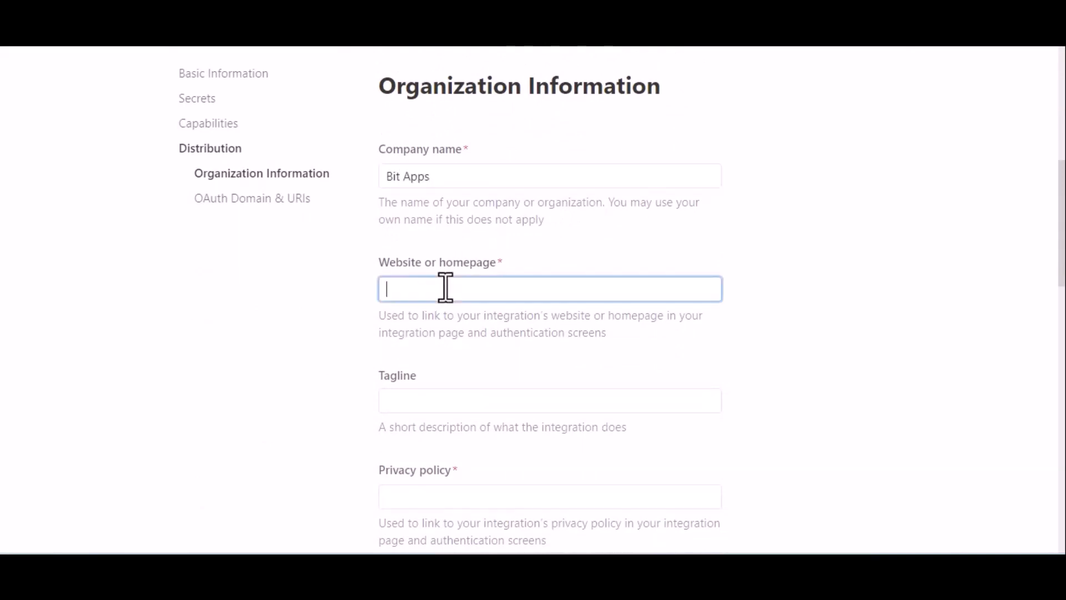
pyautogui.press('super+v')
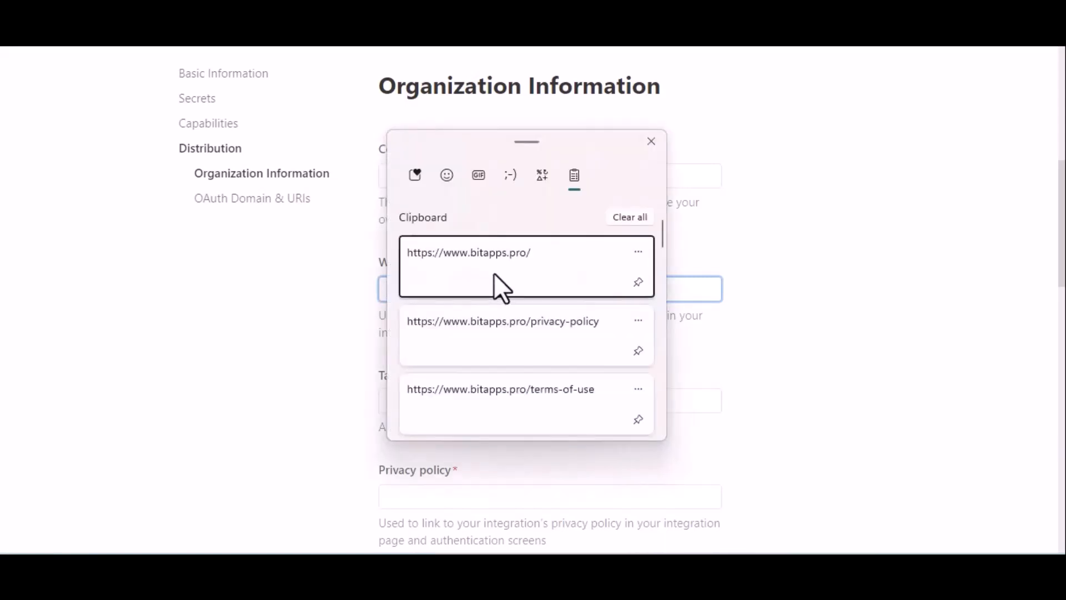
pyautogui.click(494, 272)
pyautogui.scroll(-2, 603, 368)
pyautogui.scroll(-2, 602, 379)
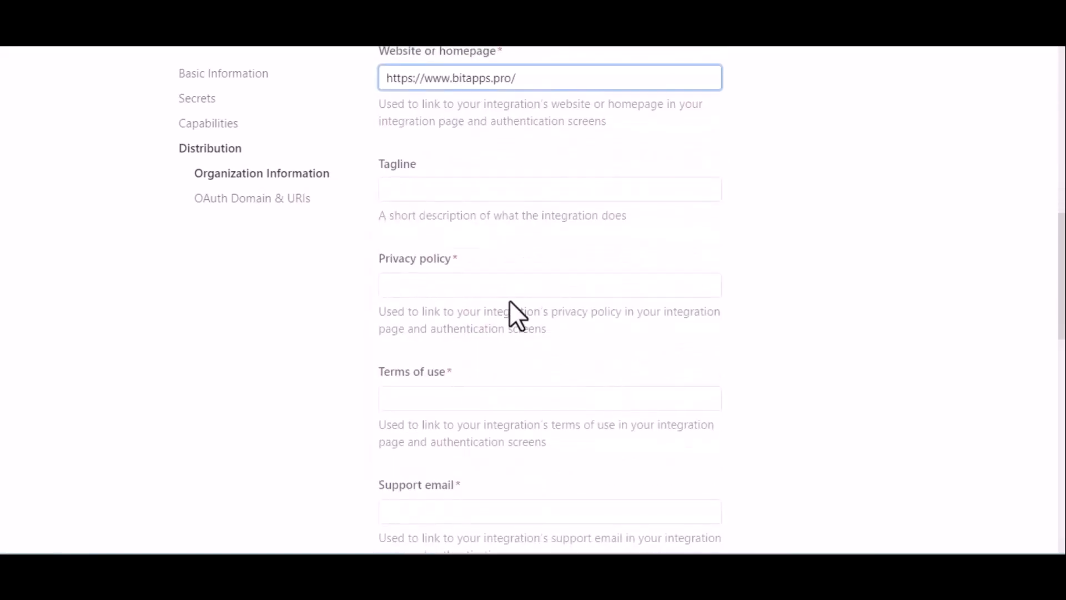
pyautogui.click(504, 296)
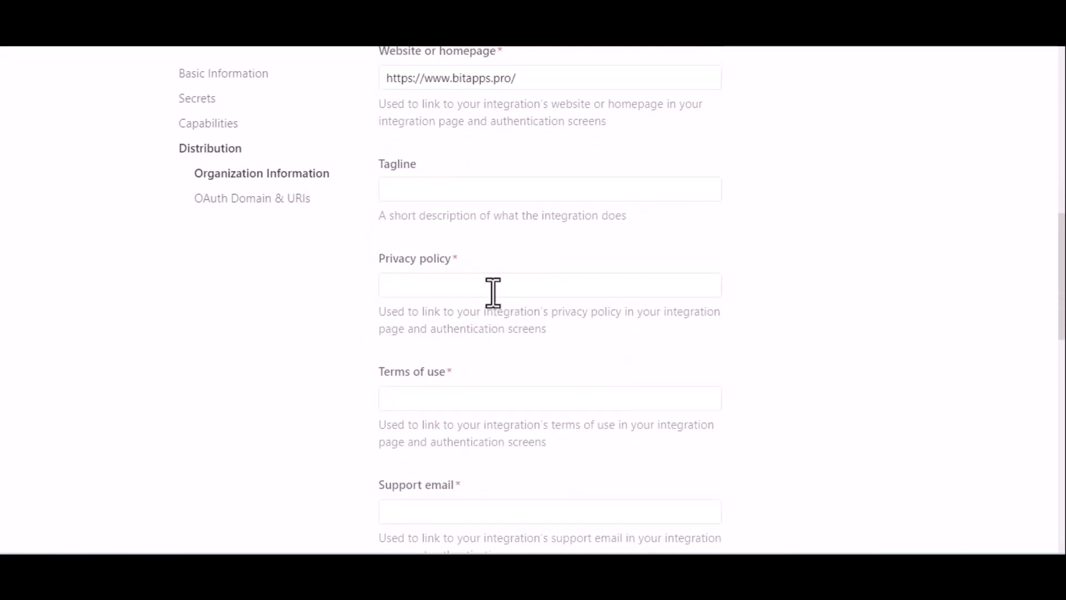
pyautogui.click(466, 283)
pyautogui.press('super+v')
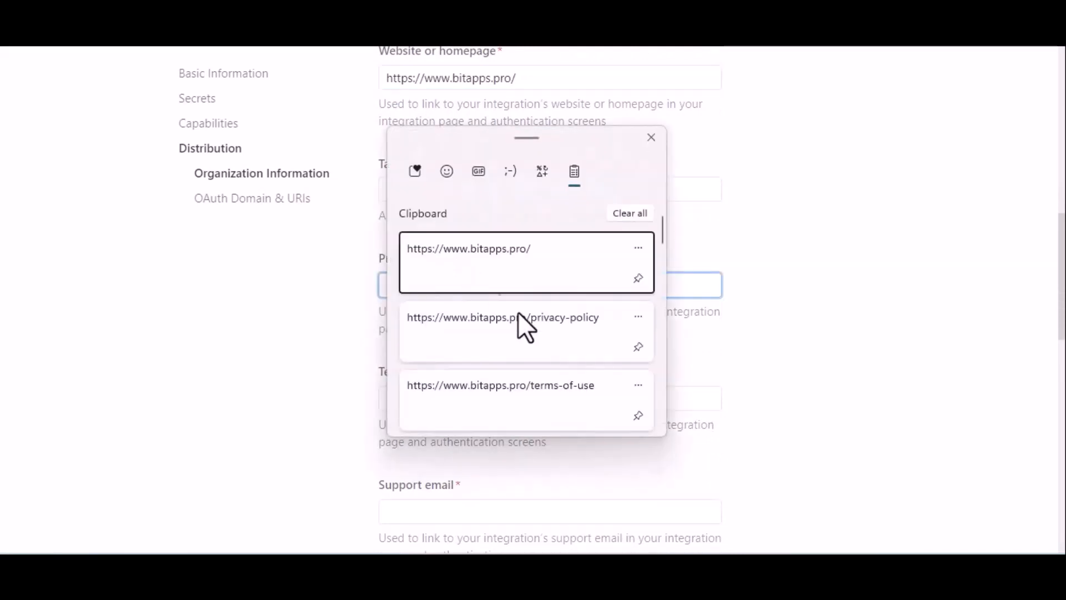
pyautogui.click(525, 344)
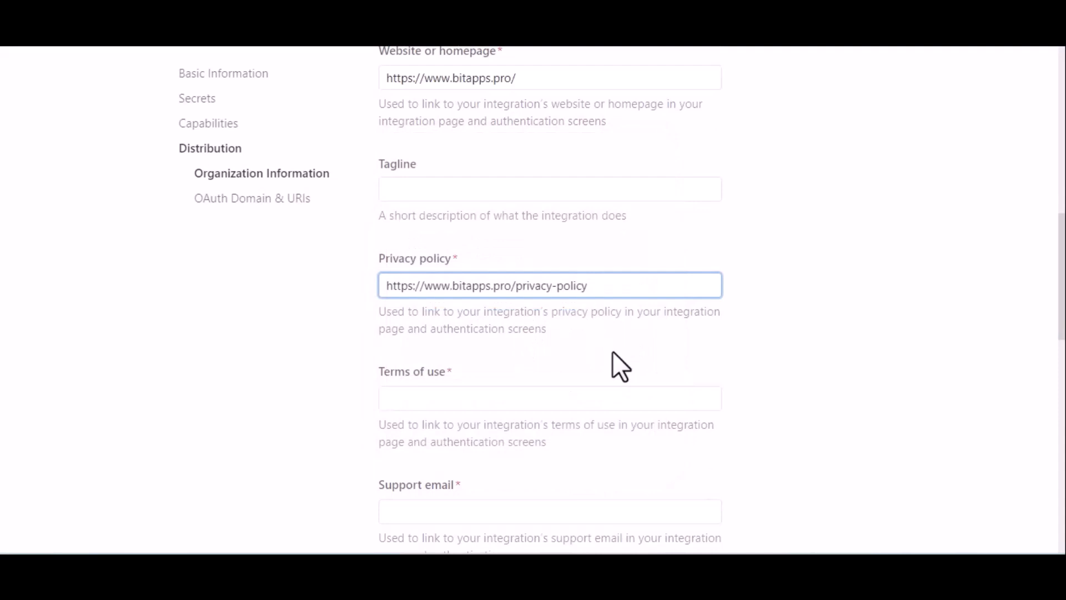
pyautogui.click(554, 393)
pyautogui.press('super+v')
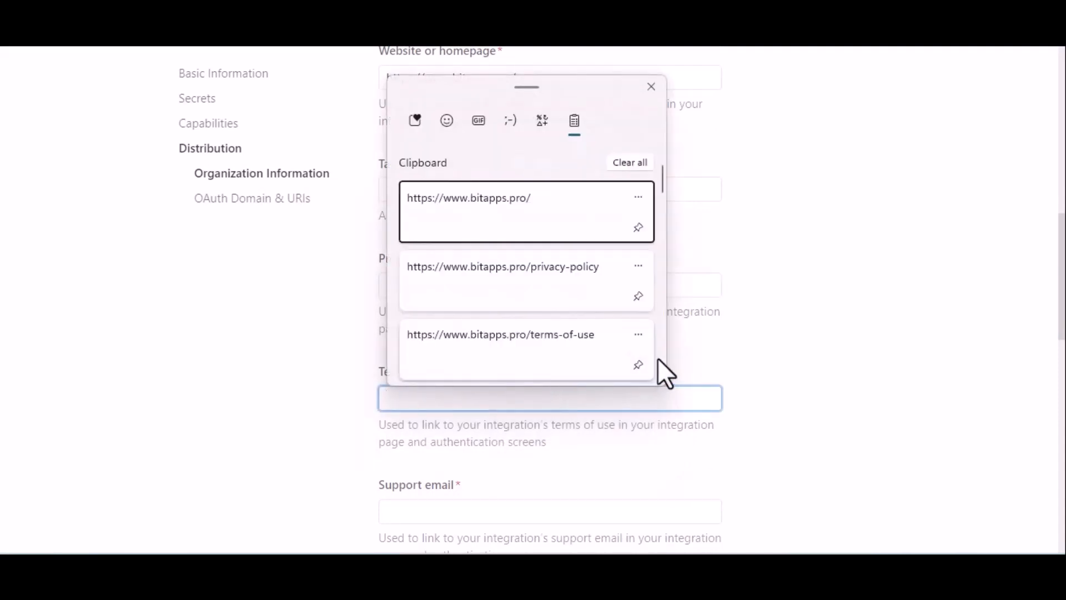
pyautogui.click(584, 362)
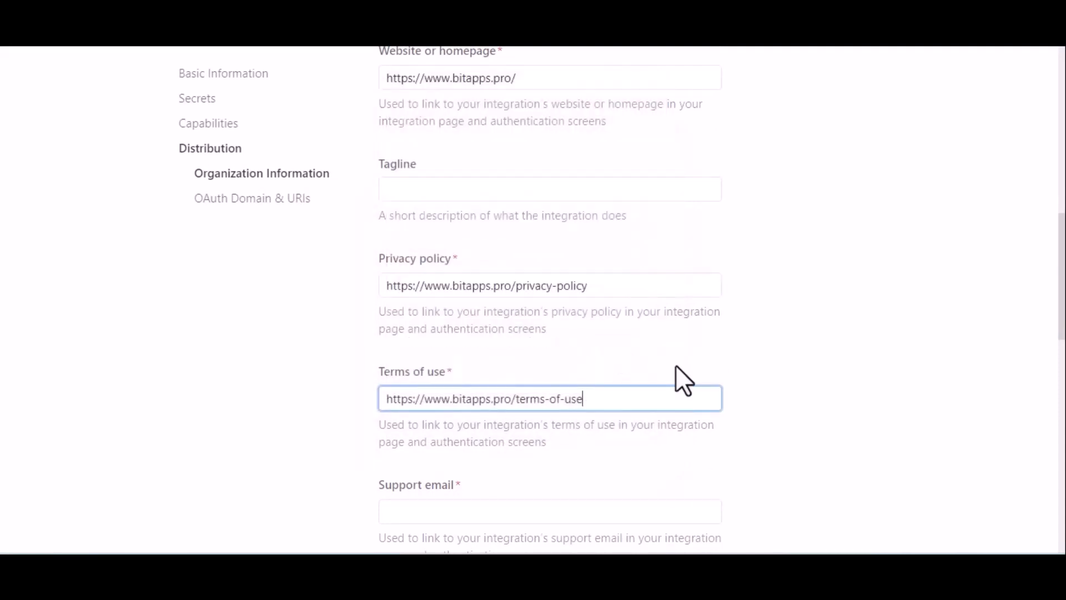
# Enter the support e-mail address in the Support email field.
pyautogui.scroll(-5, 676, 367)
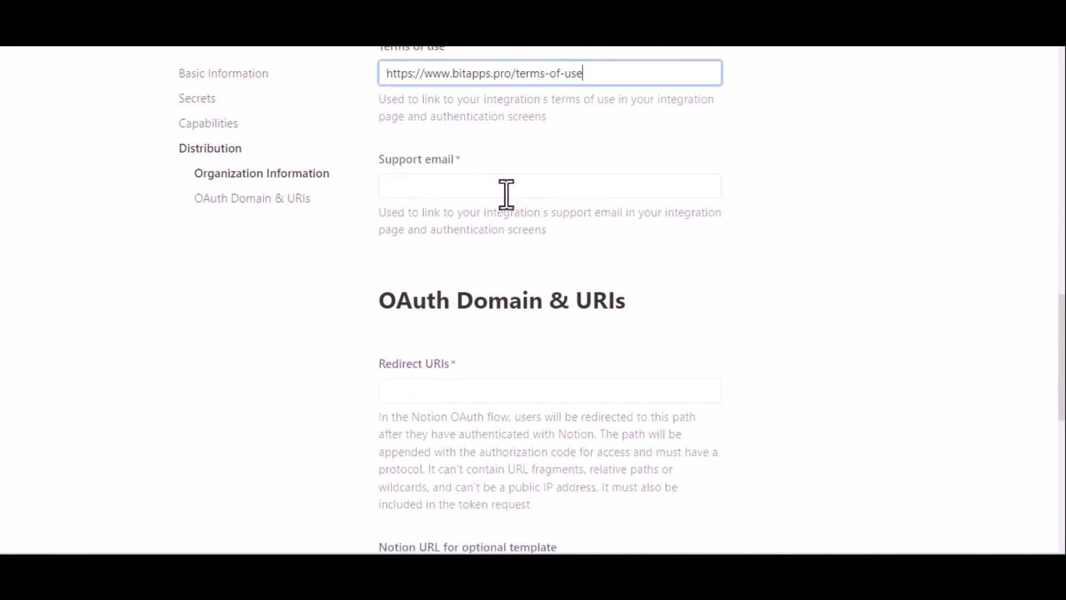
pyautogui.click(506, 194)
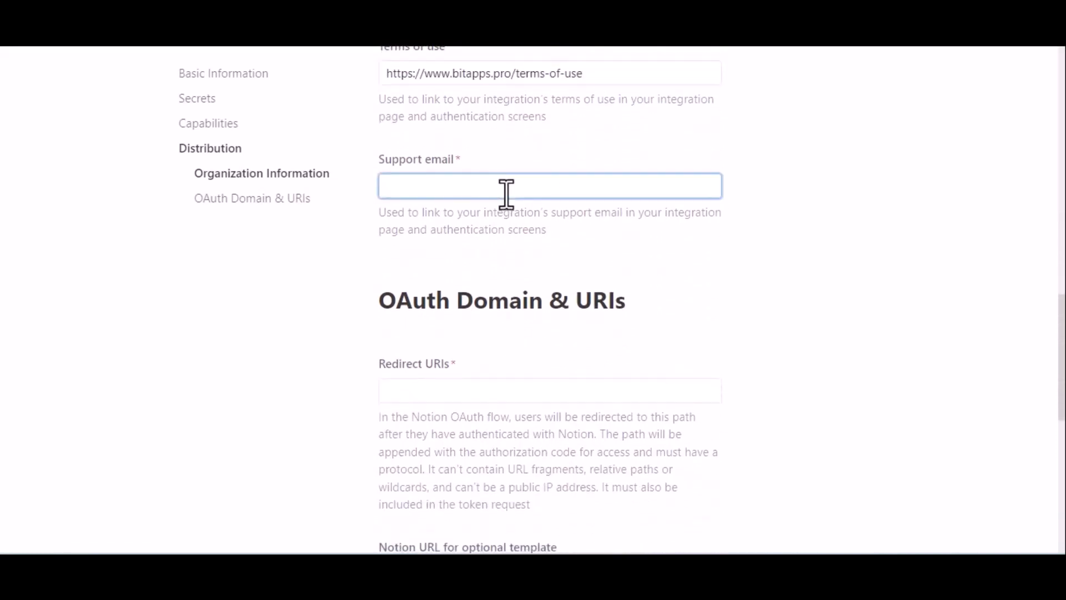
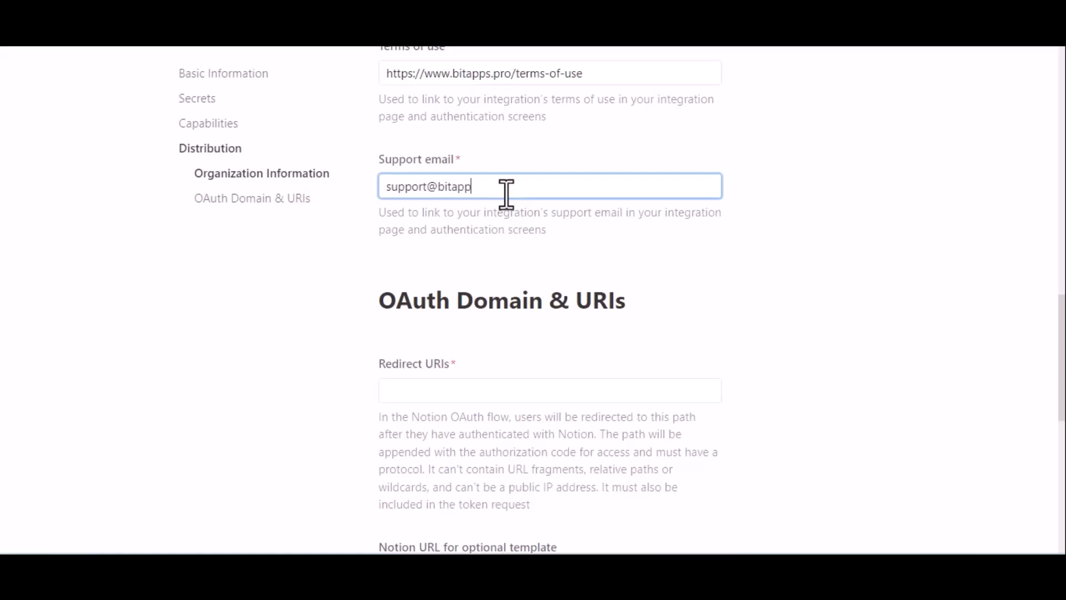
pyautogui.click(499, 248)
pyautogui.scroll(-2, 500, 248)
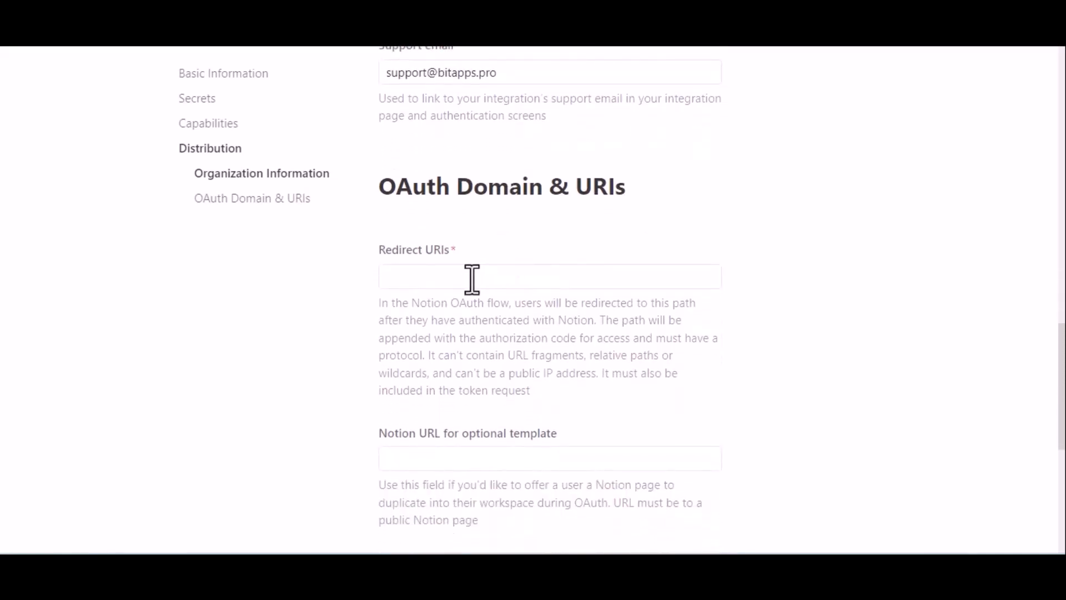
# Add the copied Bit Integrations redirect URI, submit, and confirm making the integration public.
pyautogui.click(472, 277)
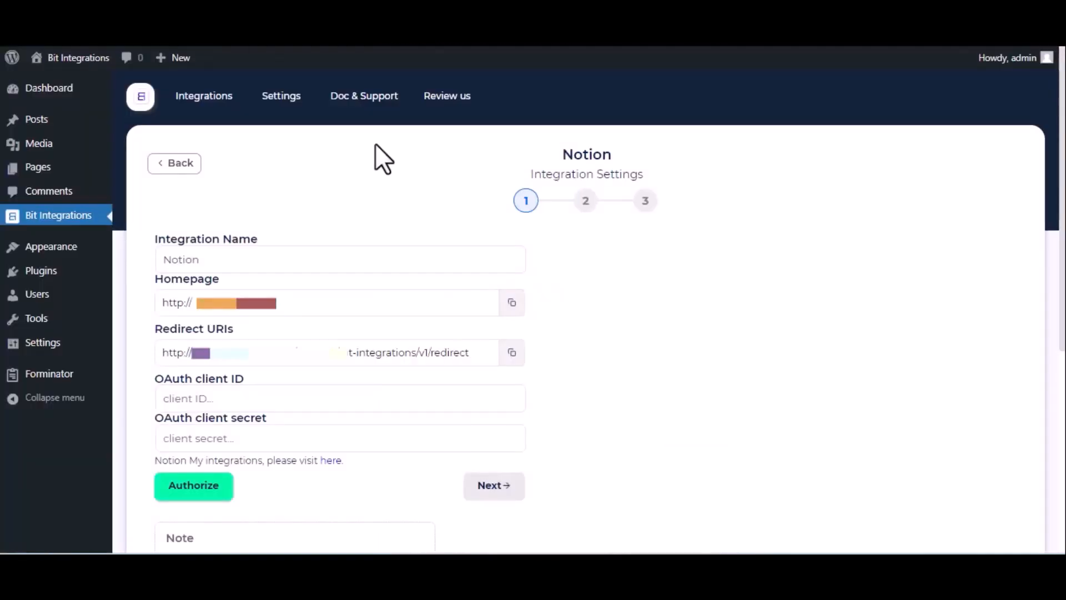
pyautogui.tripleClick(415, 352)
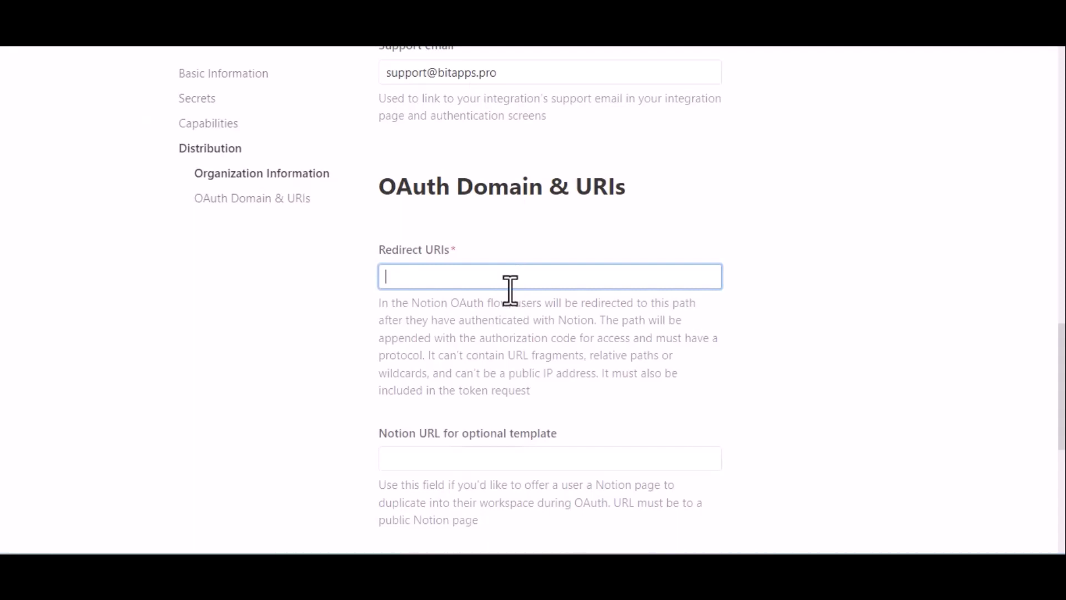
pyautogui.write('http://bit-integrations.local/wp-json/bit-integrations/v1/redirect')
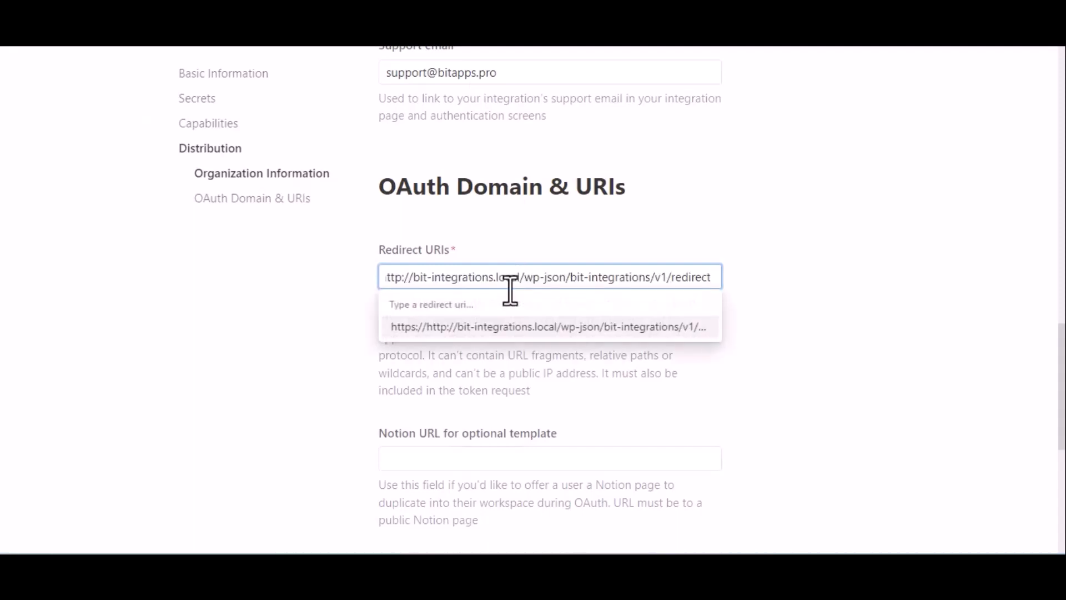
pyautogui.click(534, 327)
pyautogui.scroll(-2, 535, 328)
pyautogui.scroll(-2, 535, 333)
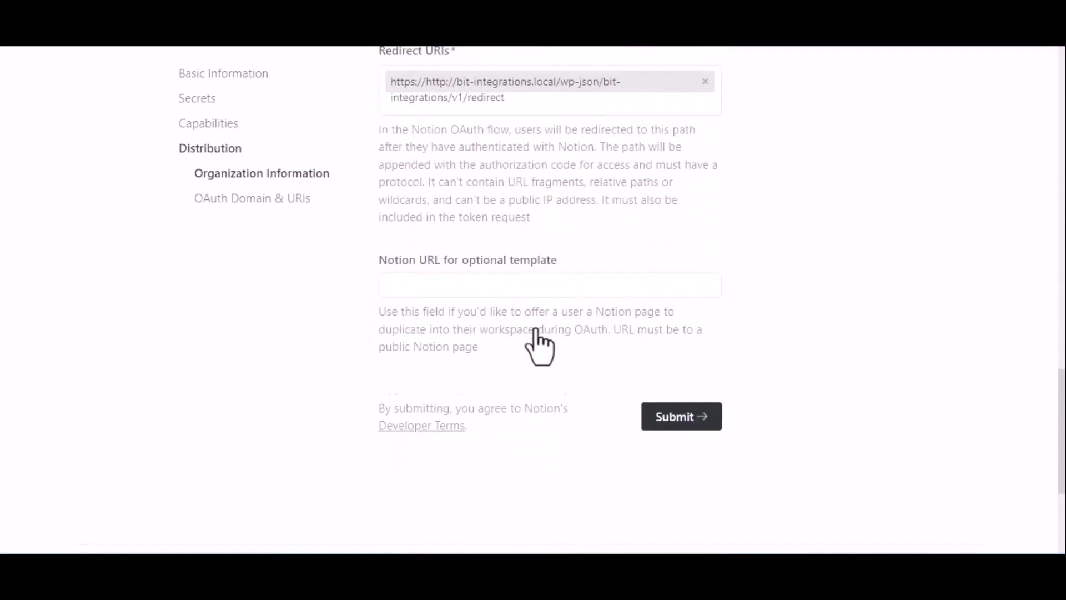
pyautogui.click(674, 387)
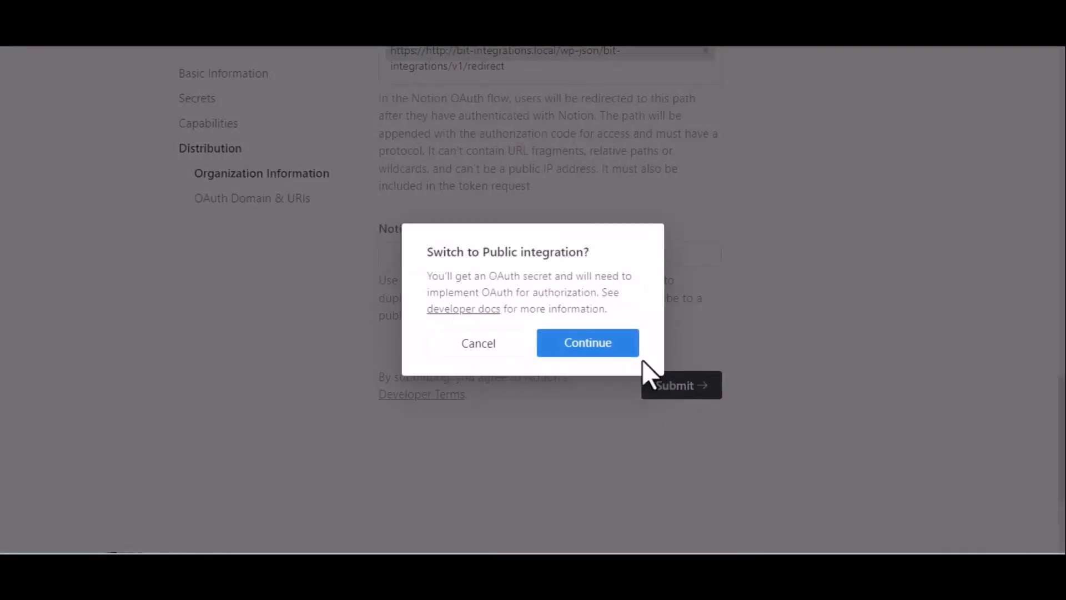
pyautogui.click(581, 352)
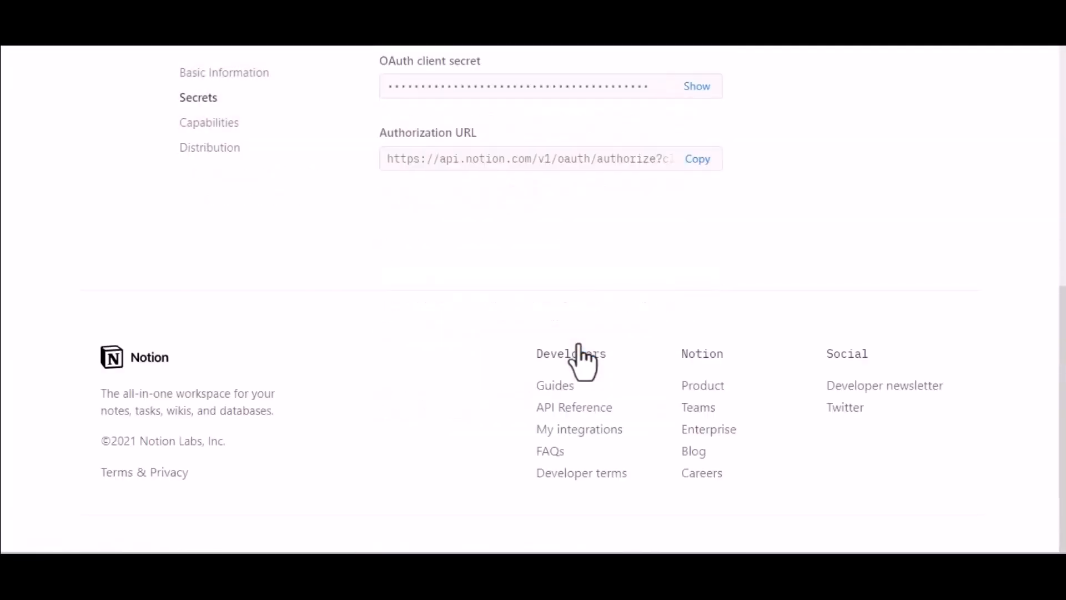
# Copy the Notion OAuth client ID into the Bit Integrations client ID field.
pyautogui.scroll(4, 578, 347)
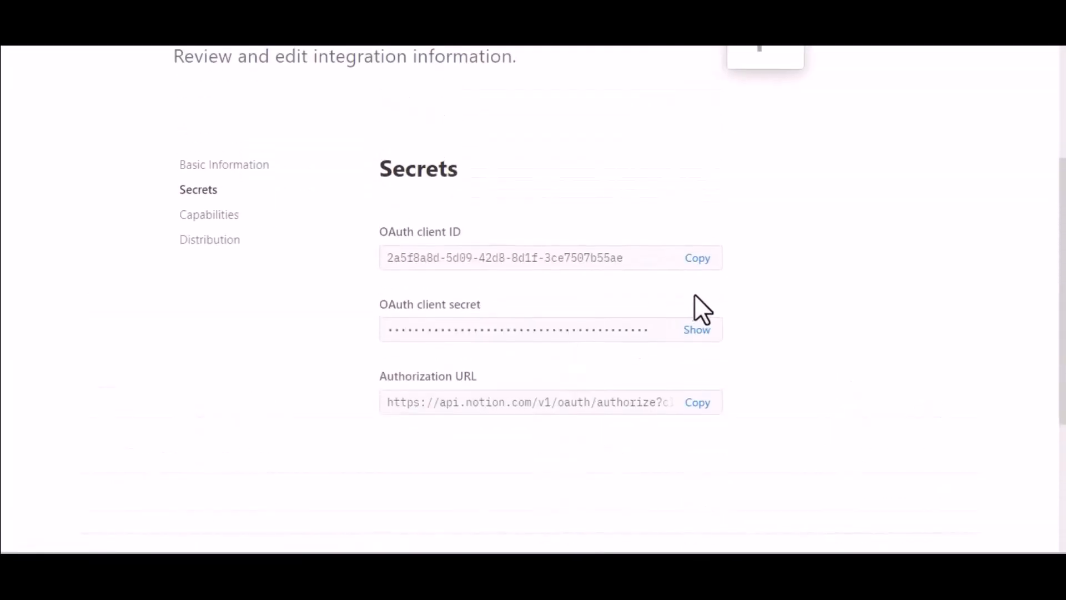
pyautogui.click(699, 258)
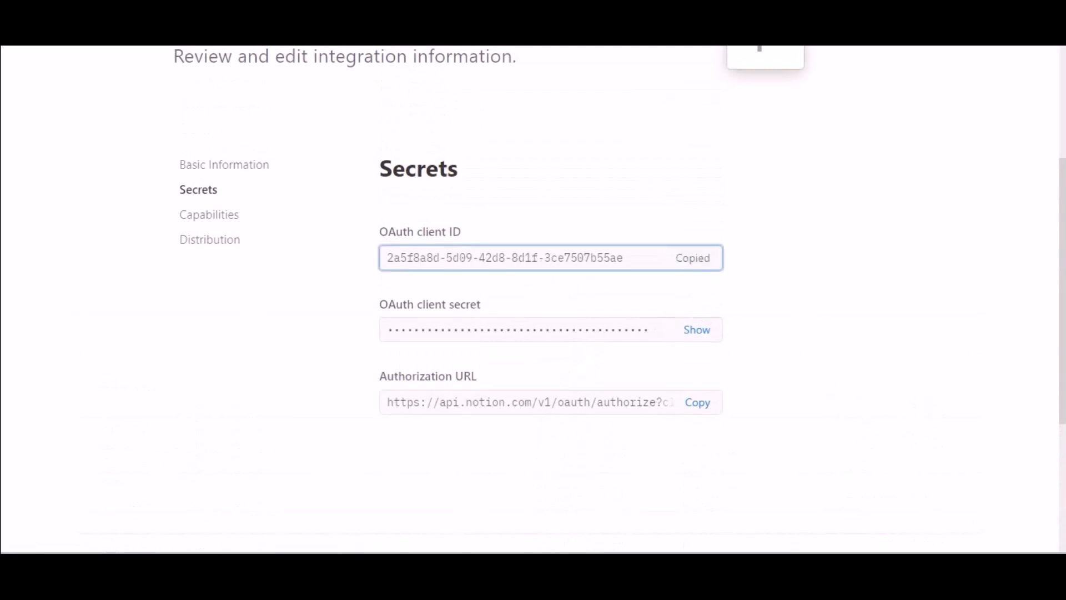
pyautogui.click(222, 28)
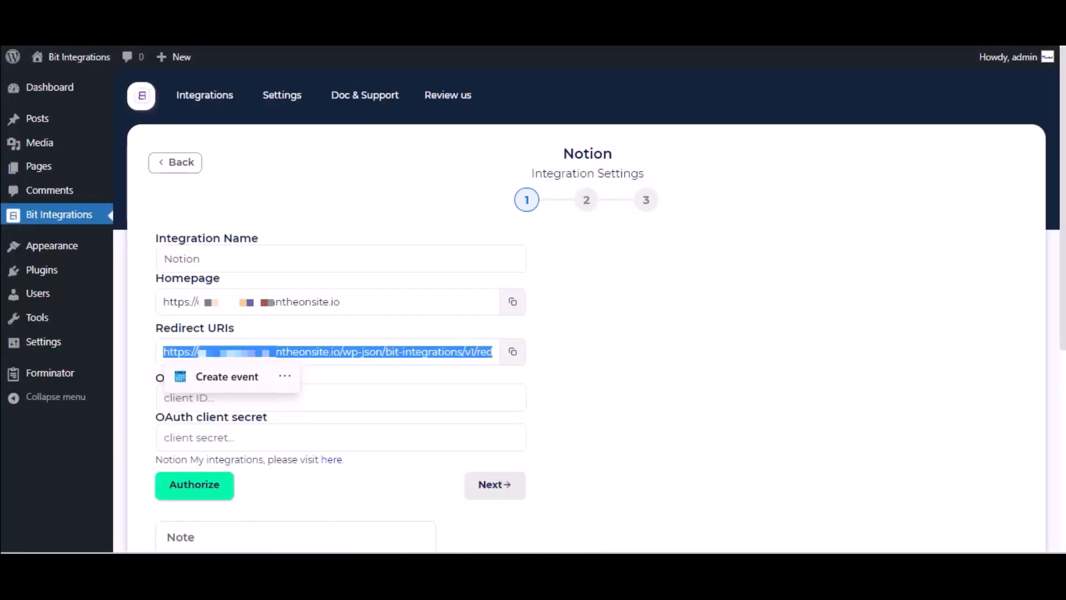
pyautogui.click(283, 398)
pyautogui.hotkey('ctrl', 'v')
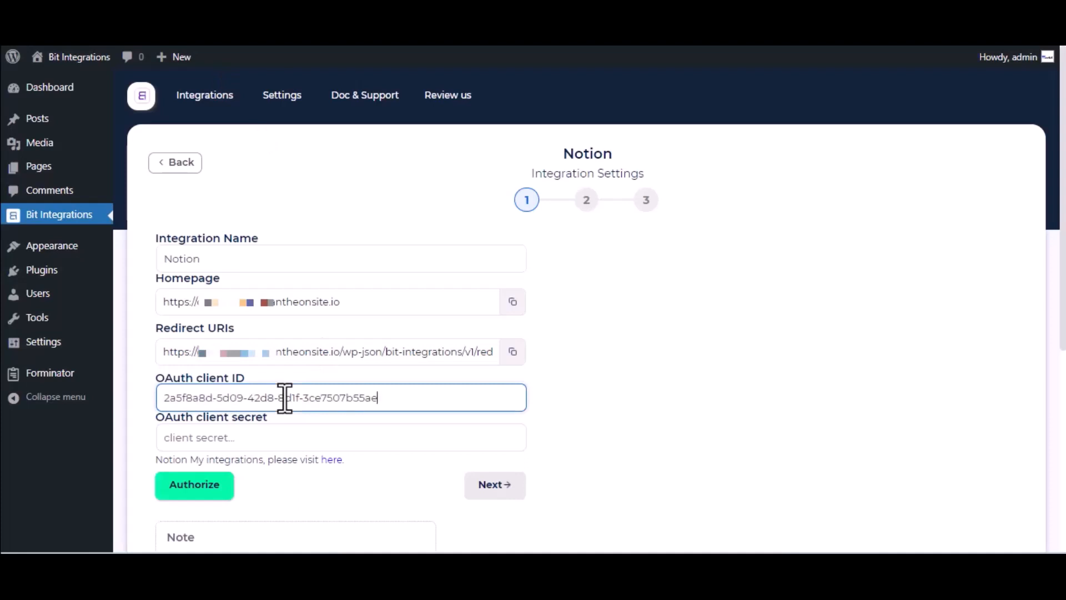
# Reveal and copy the OAuth client secret, then paste it into the Bit Integrations secret field.
pyautogui.click(333, 28)
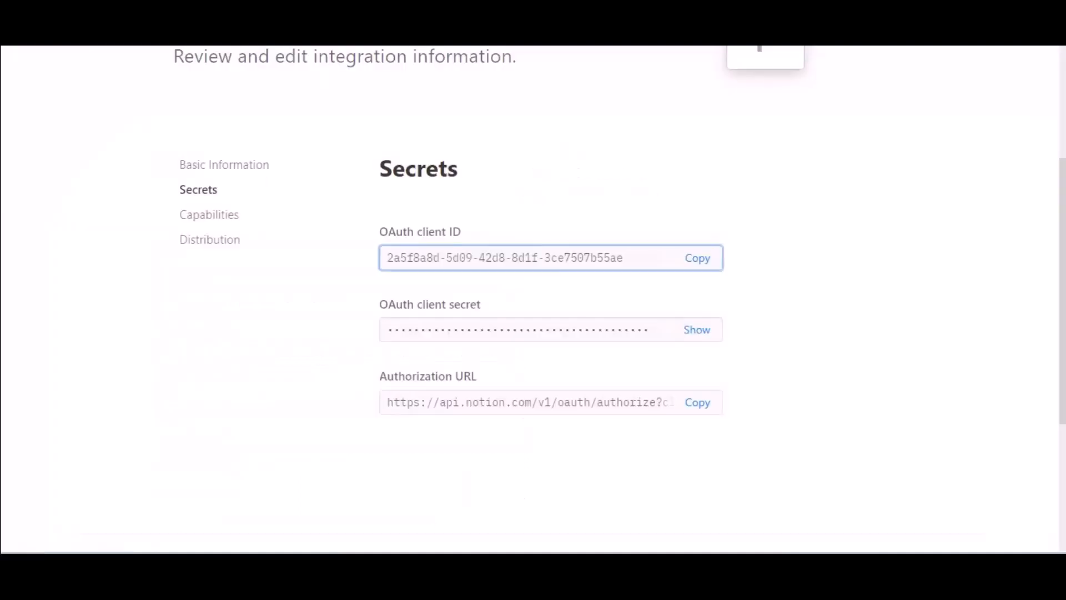
pyautogui.click(697, 330)
pyautogui.click(610, 336)
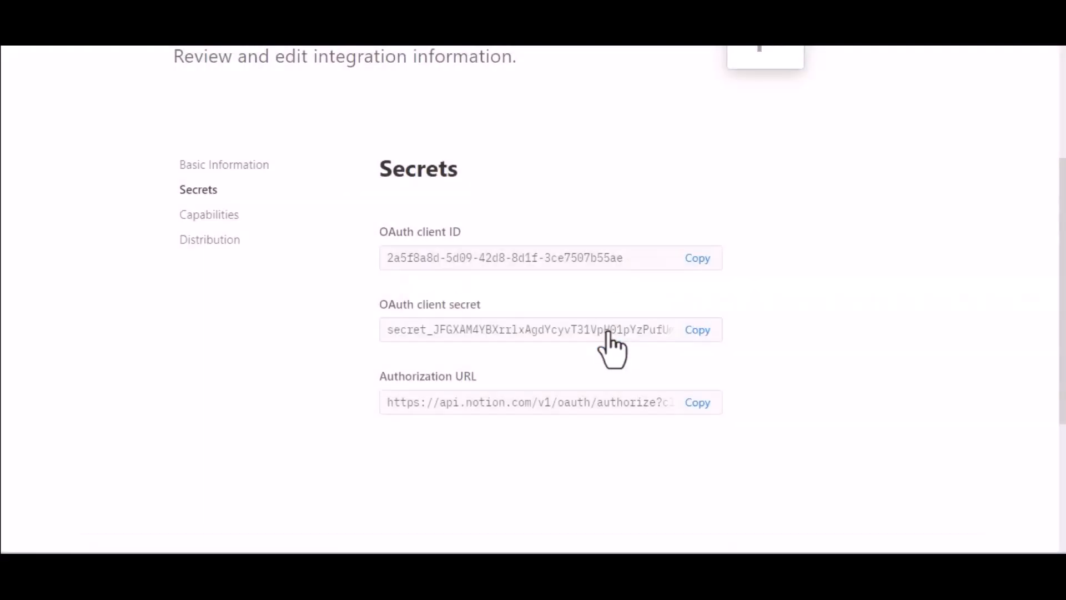
pyautogui.click(698, 330)
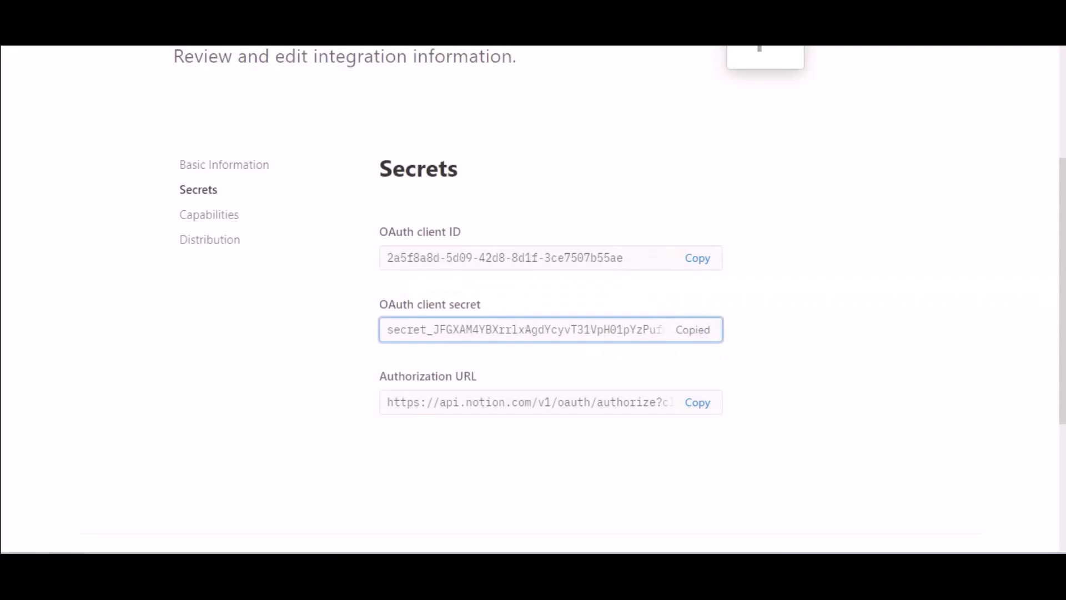
pyautogui.click(206, 27)
pyautogui.click(291, 438)
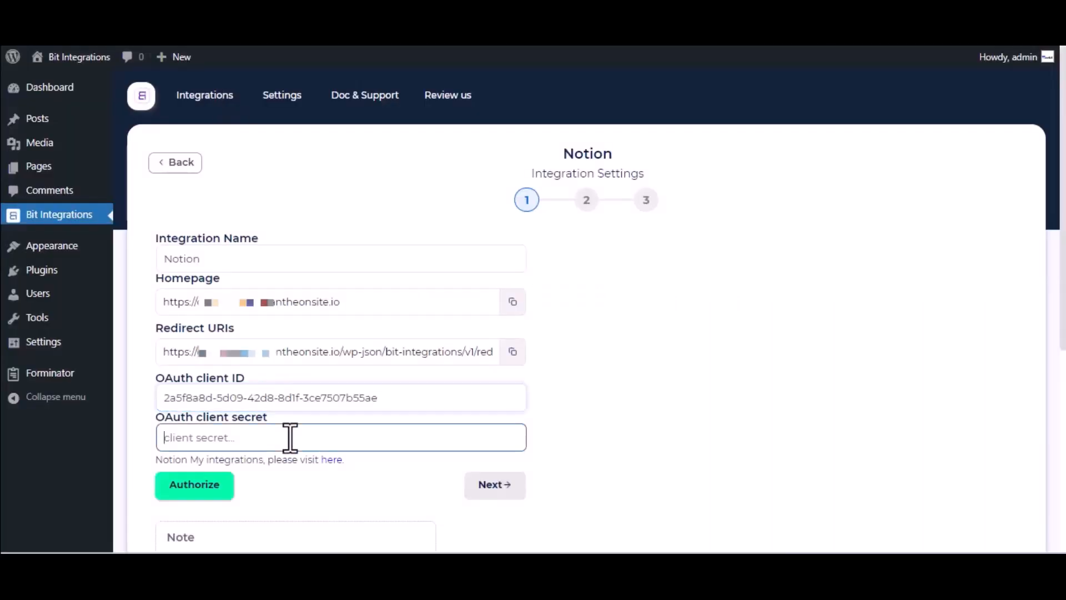
pyautogui.hotkey('ctrl', 'v')
pyautogui.scroll(-2, 290, 437)
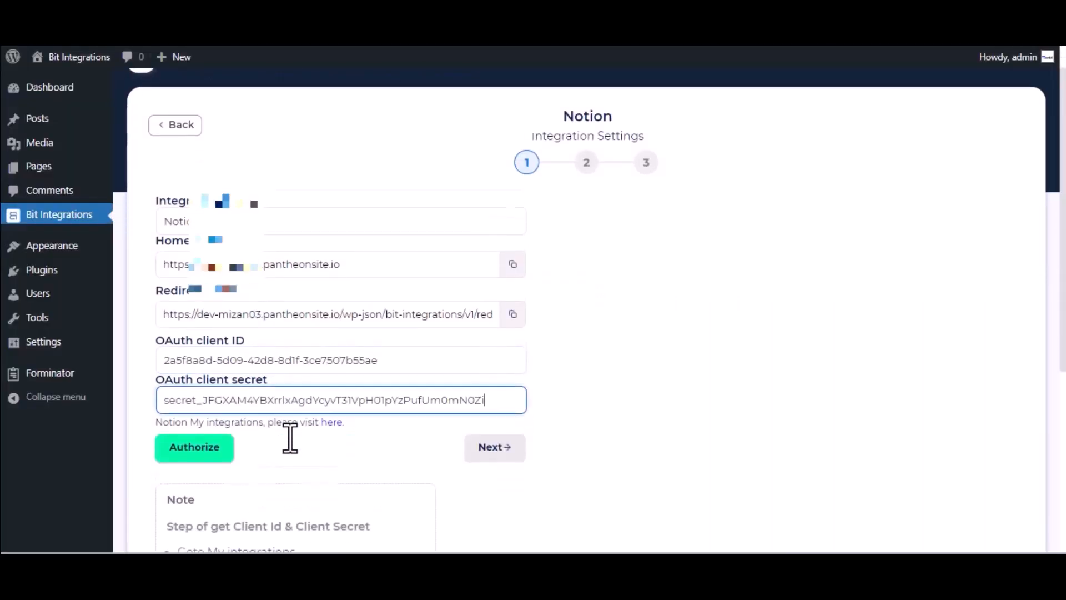
# Authorize Notion with access limited to the Journal page, then move to step 2.
pyautogui.click(203, 390)
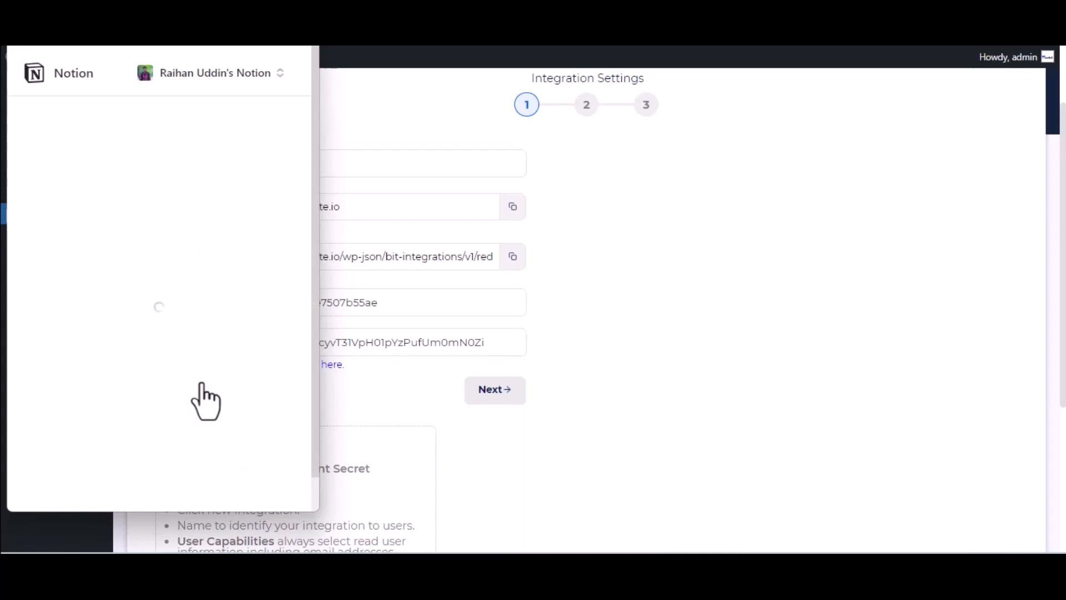
pyautogui.click(210, 443)
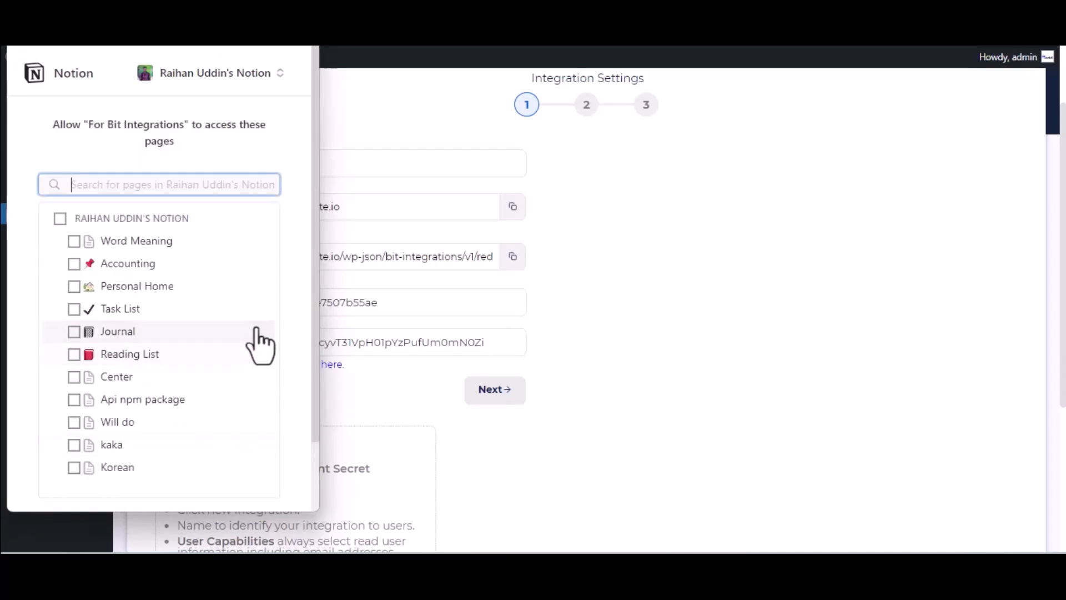
pyautogui.click(128, 318)
pyautogui.click(129, 329)
pyautogui.scroll(-3, 129, 333)
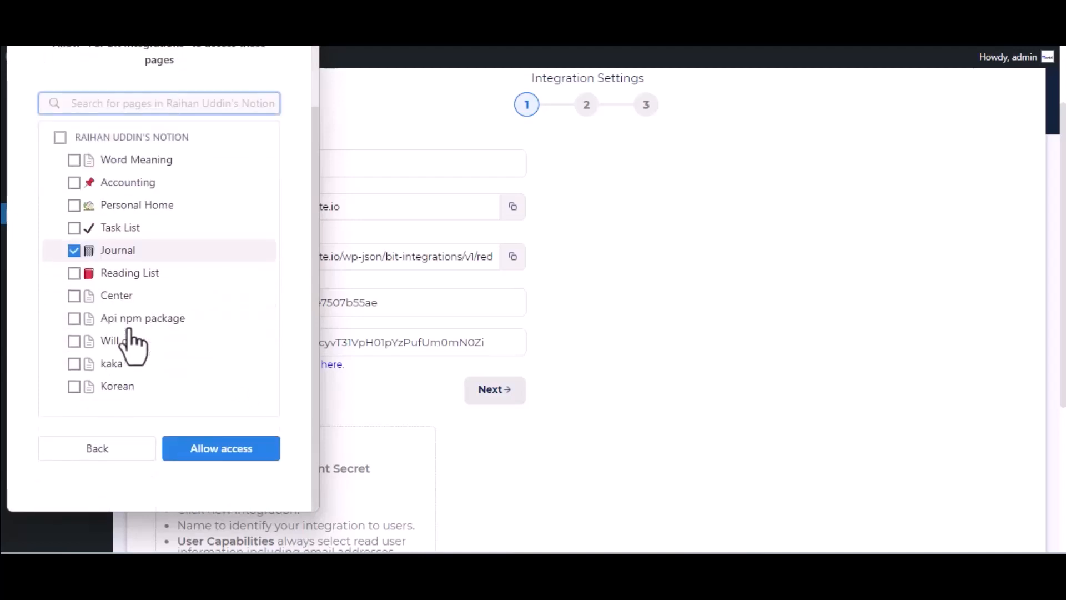
pyautogui.click(216, 458)
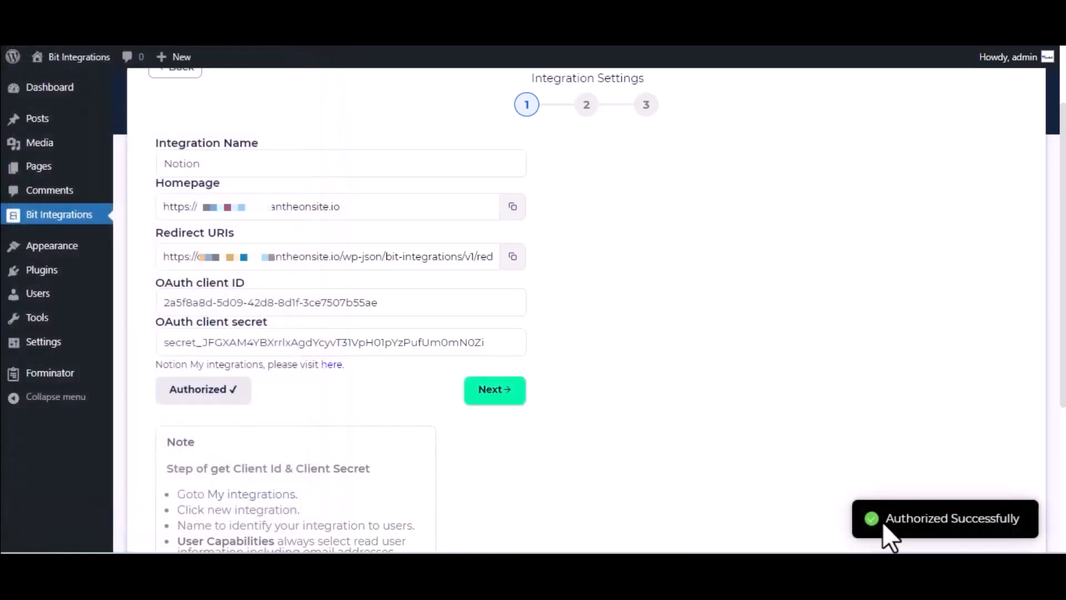
pyautogui.click(514, 391)
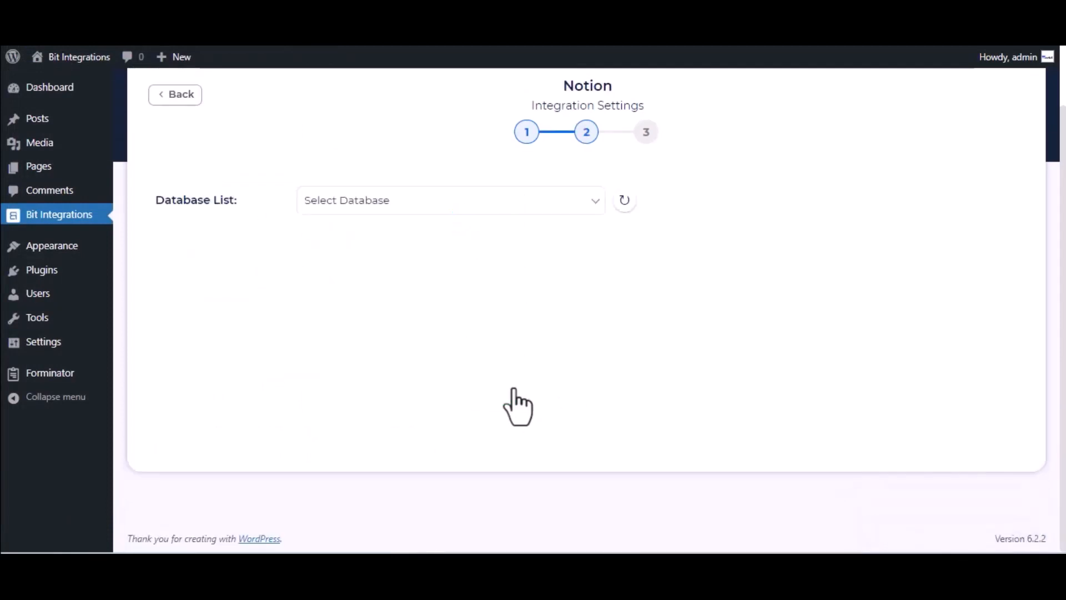
# Select the Journal database and map form field Name-1 to Name.
pyautogui.click(396, 205)
pyautogui.click(399, 238)
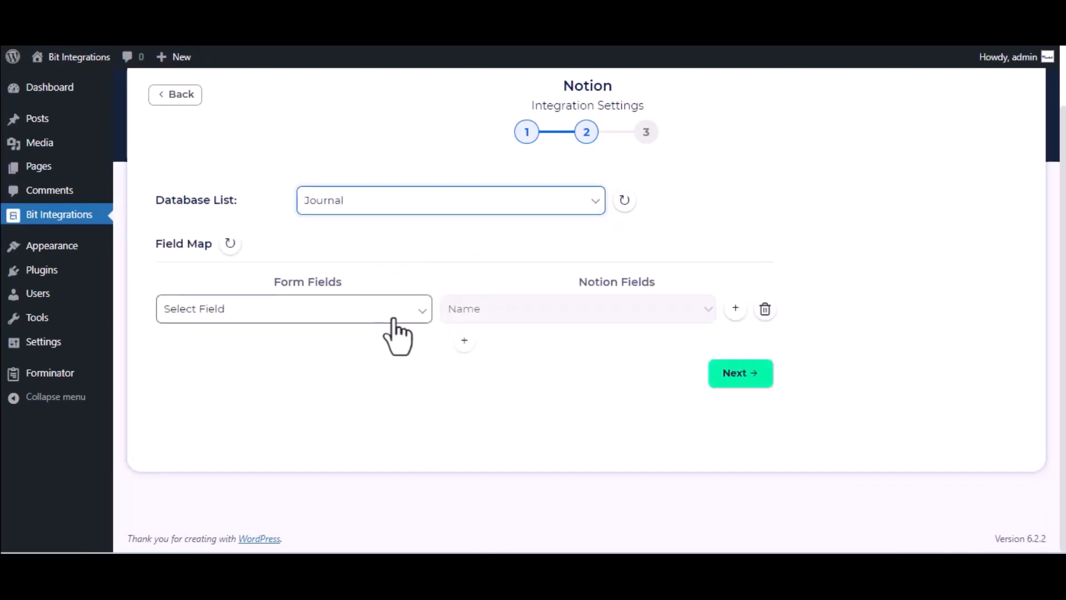
pyautogui.click(343, 325)
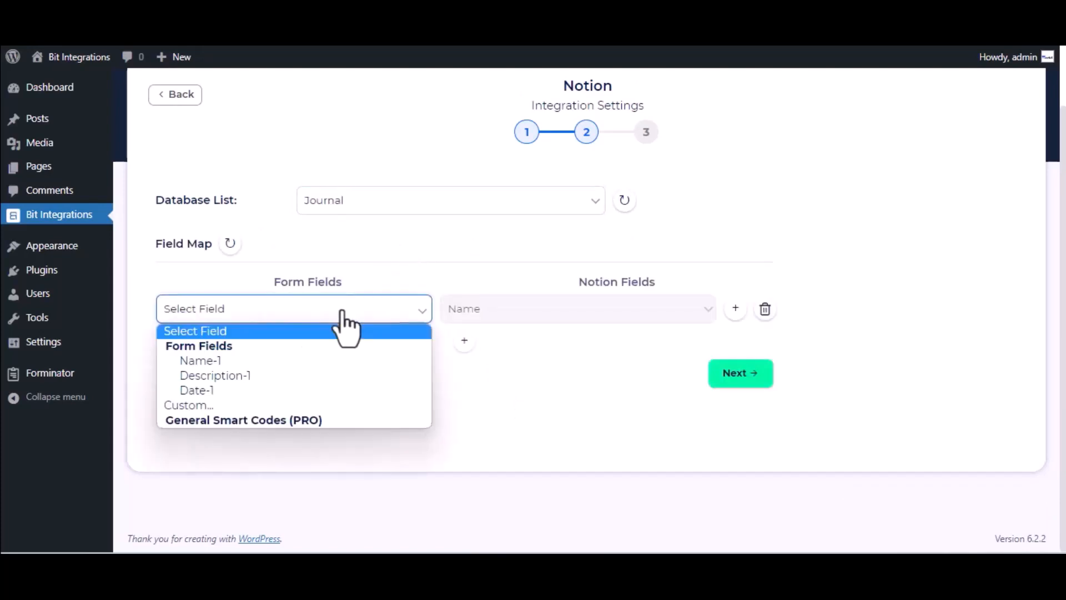
pyautogui.click(317, 365)
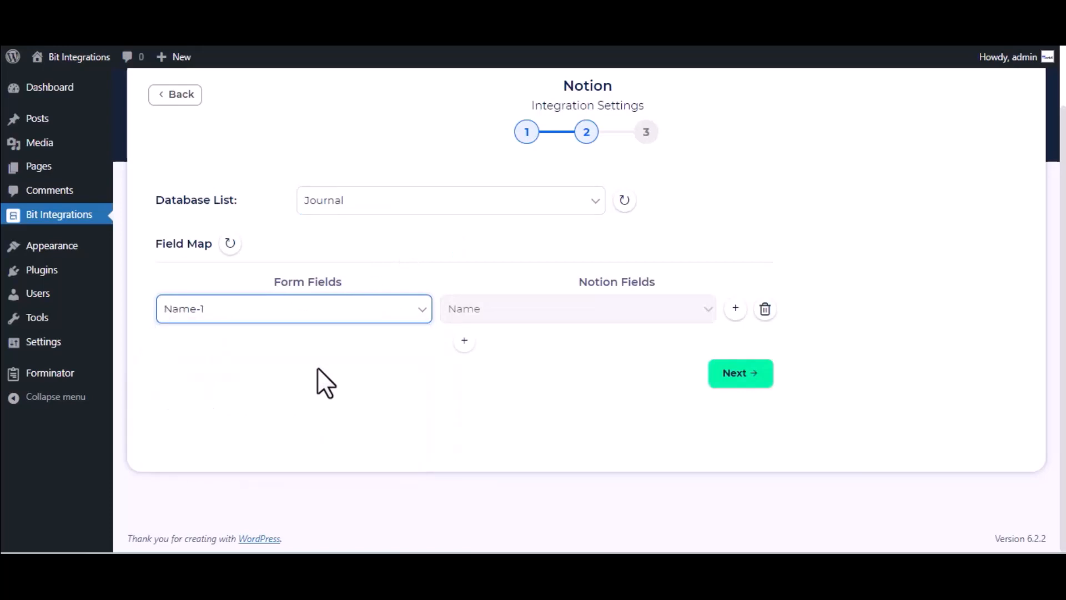
# Add a second row mapping Description-1 to Tags, then finish and save the integration.
pyautogui.click(465, 341)
pyautogui.click(561, 349)
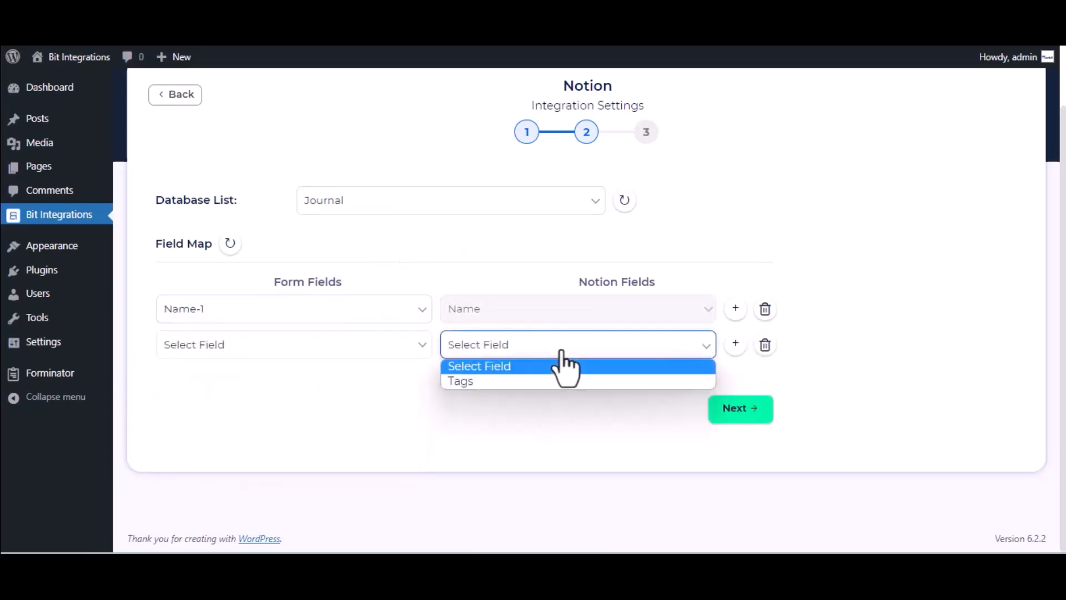
pyautogui.click(532, 380)
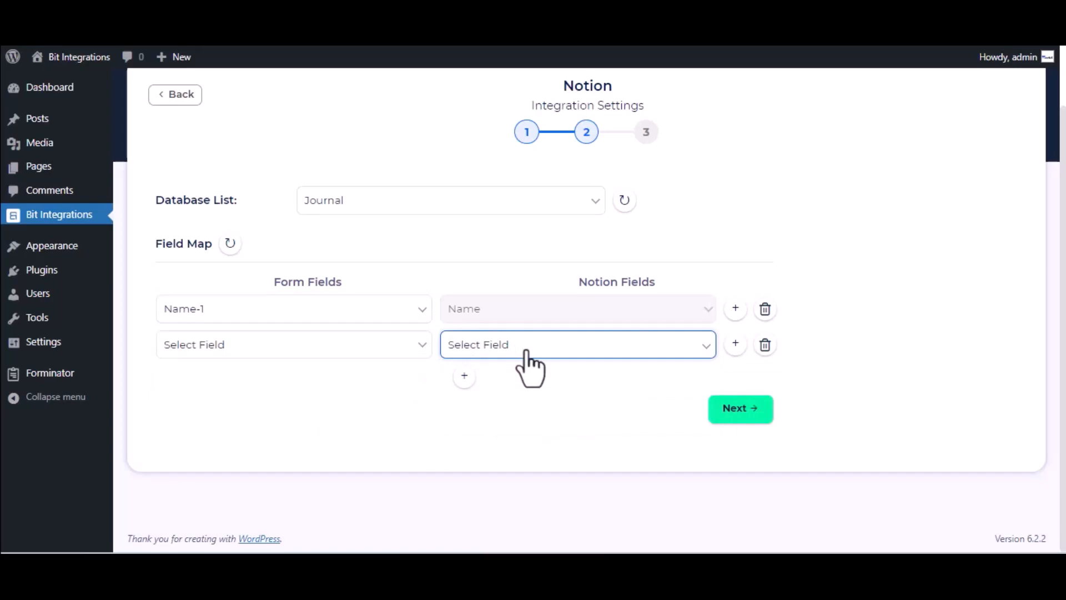
pyautogui.click(528, 350)
pyautogui.click(531, 380)
pyautogui.click(350, 348)
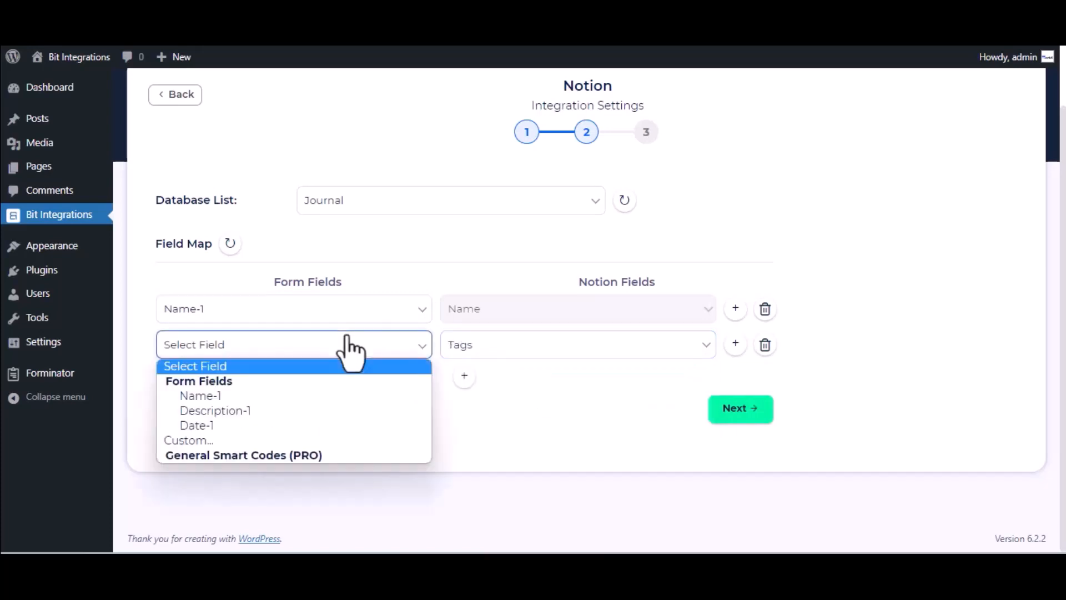
pyautogui.click(254, 413)
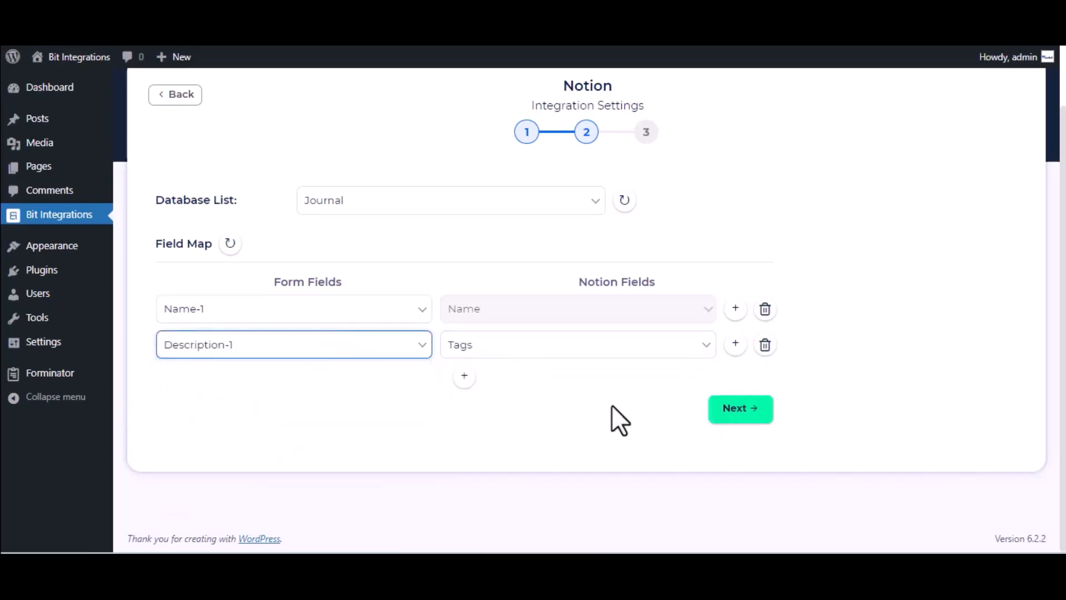
pyautogui.click(759, 412)
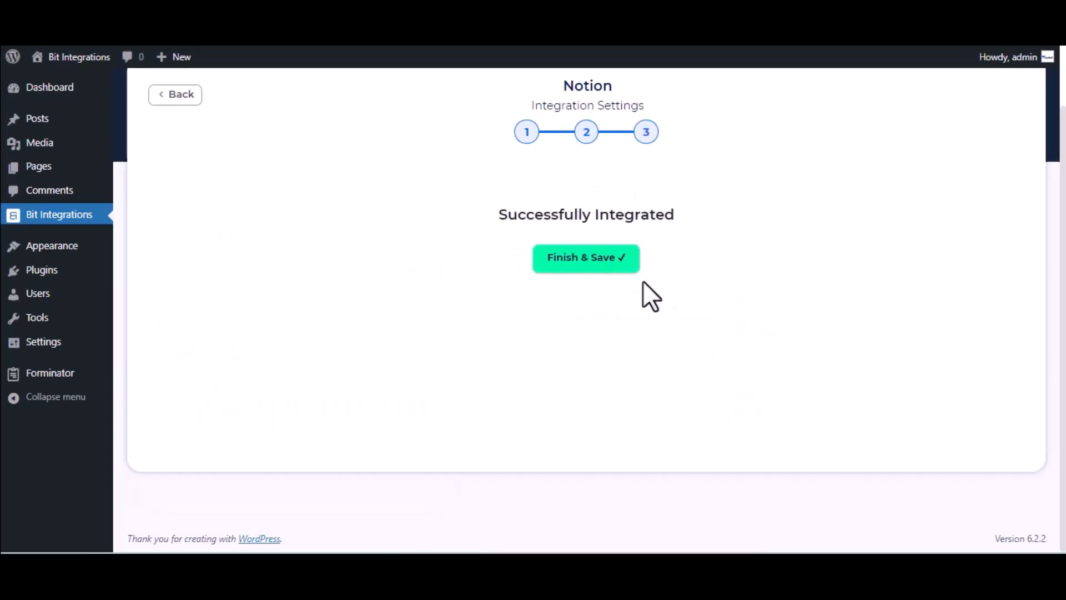
pyautogui.click(604, 268)
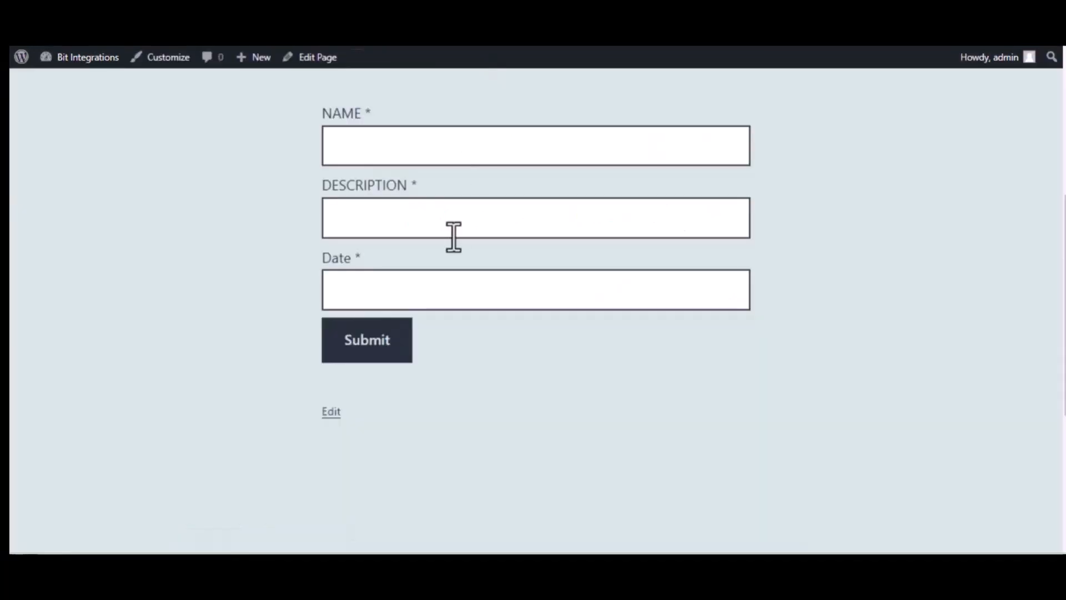
# Fill the test form with 'Bit Integrations', 'Welcome to Bit Integrations Plugin' and 09/22/2023, then submit it.
pyautogui.click(407, 151)
pyautogui.write('Bit')
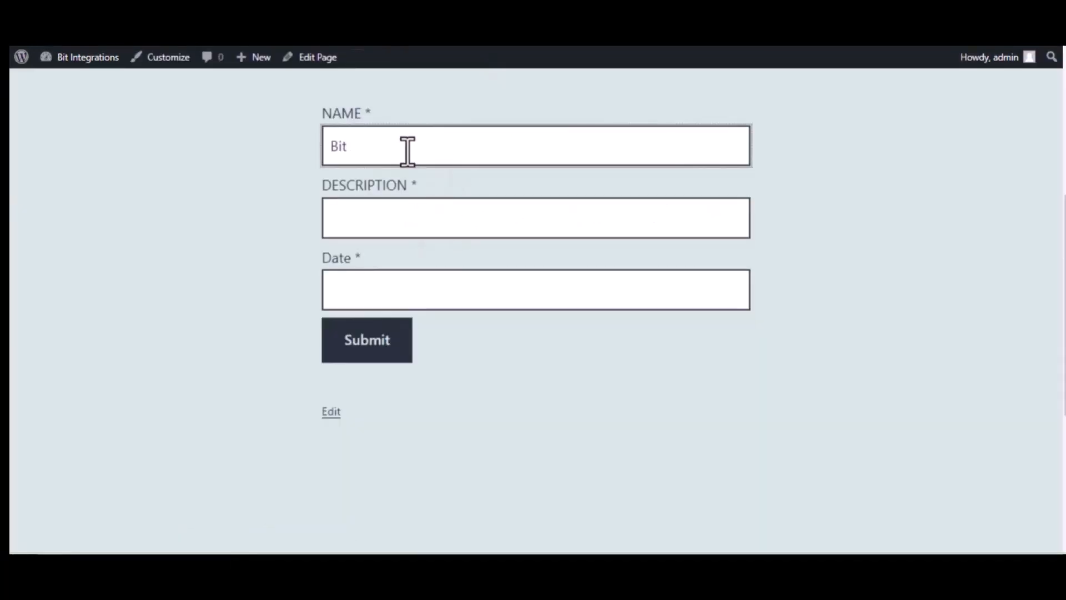
pyautogui.write(' Integrations')
pyautogui.click(421, 209)
pyautogui.write('Welcom')
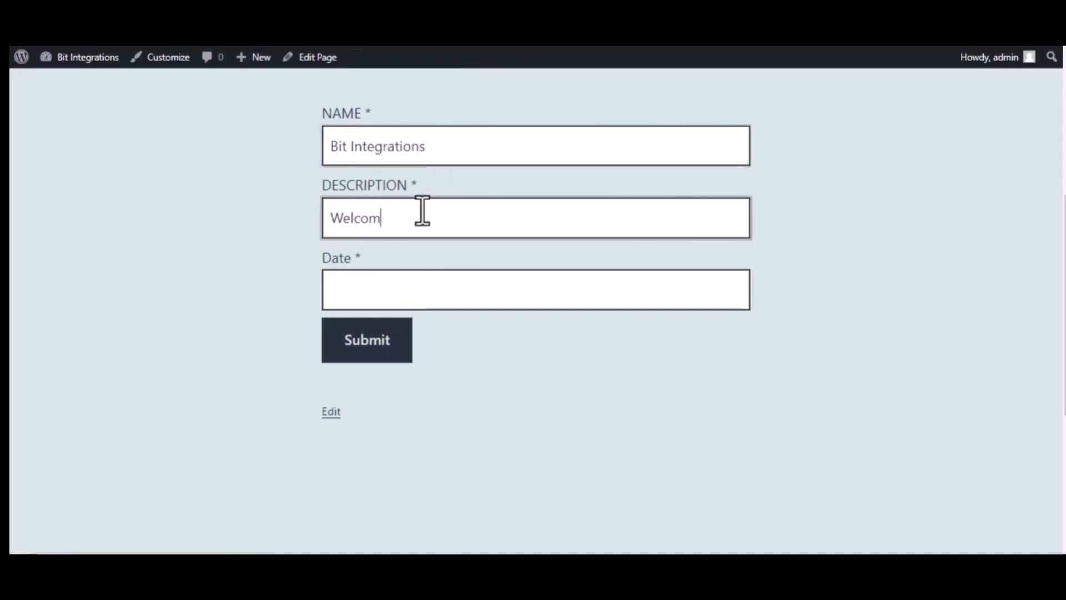
pyautogui.write('e to Bit In')
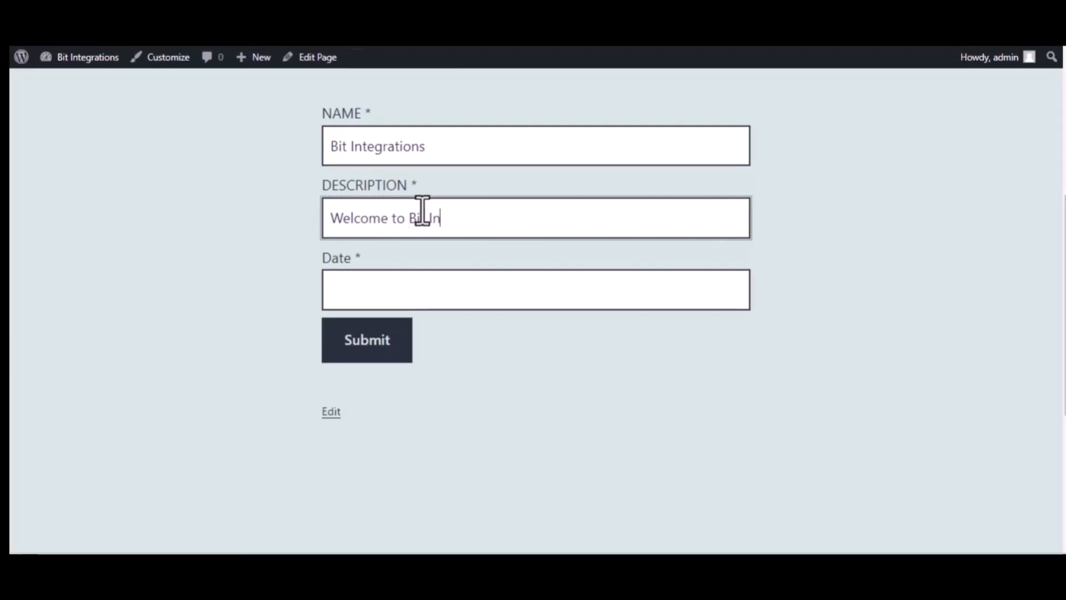
pyautogui.write('tegrations Plugin')
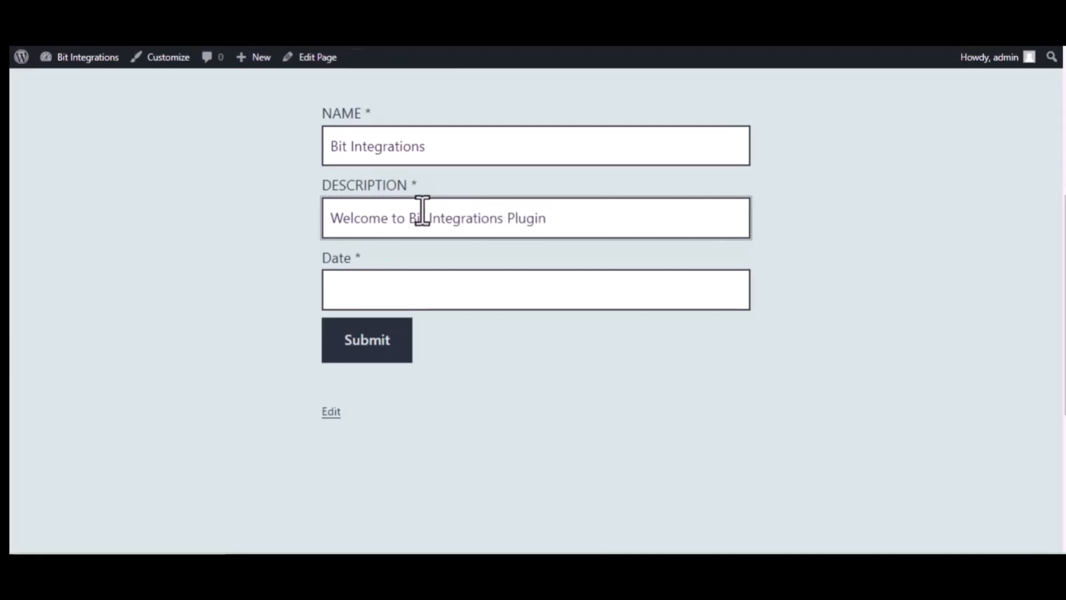
pyautogui.click(443, 288)
pyautogui.write('09')
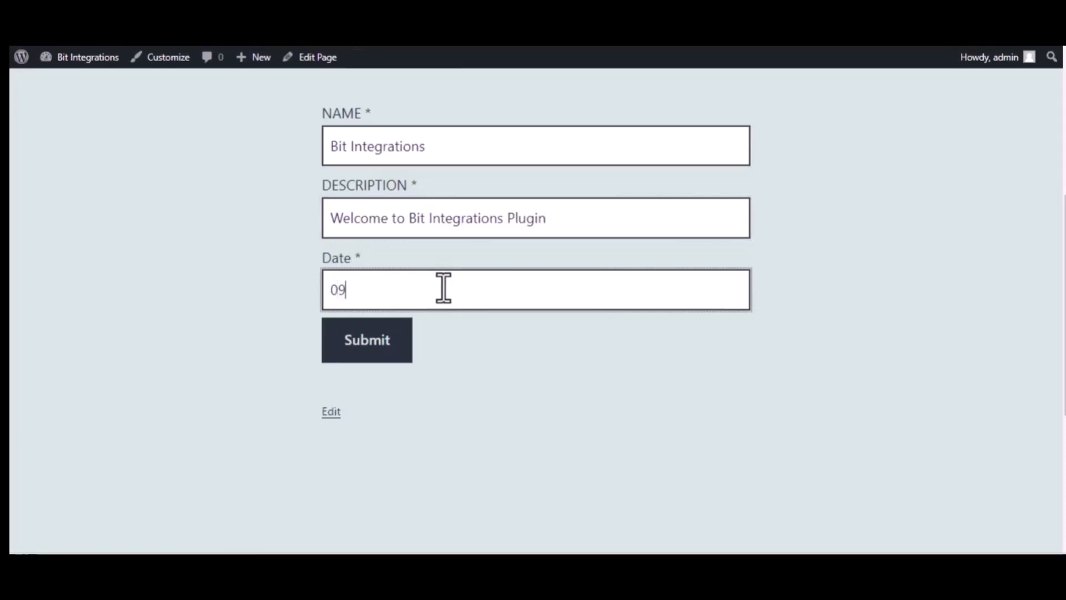
pyautogui.write('/22/2023')
pyautogui.click(371, 341)
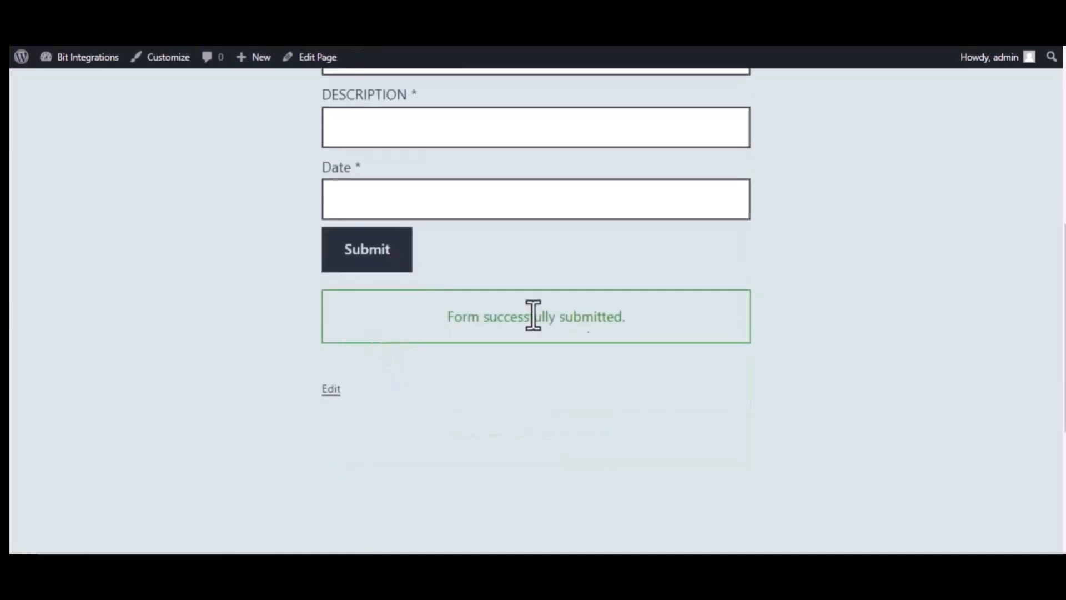